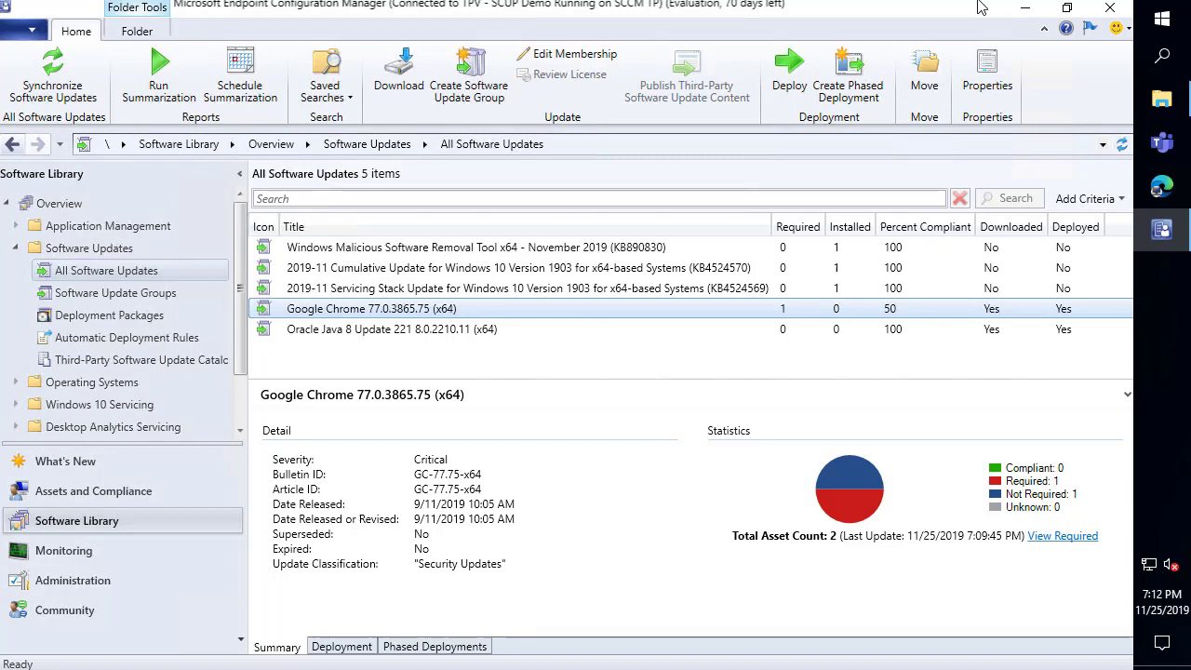
- Switch to the Configuration Manager Logs folder and open WCM.log in a maximized log viewer
click(1023, 13)
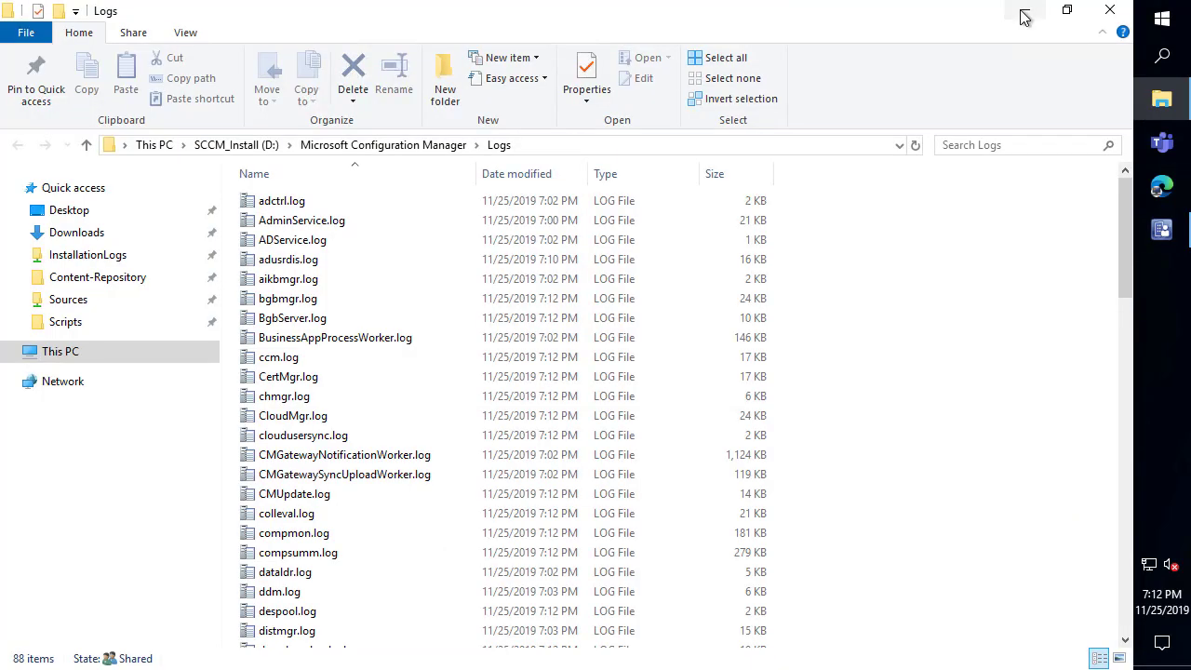
click(586, 144)
click(335, 205)
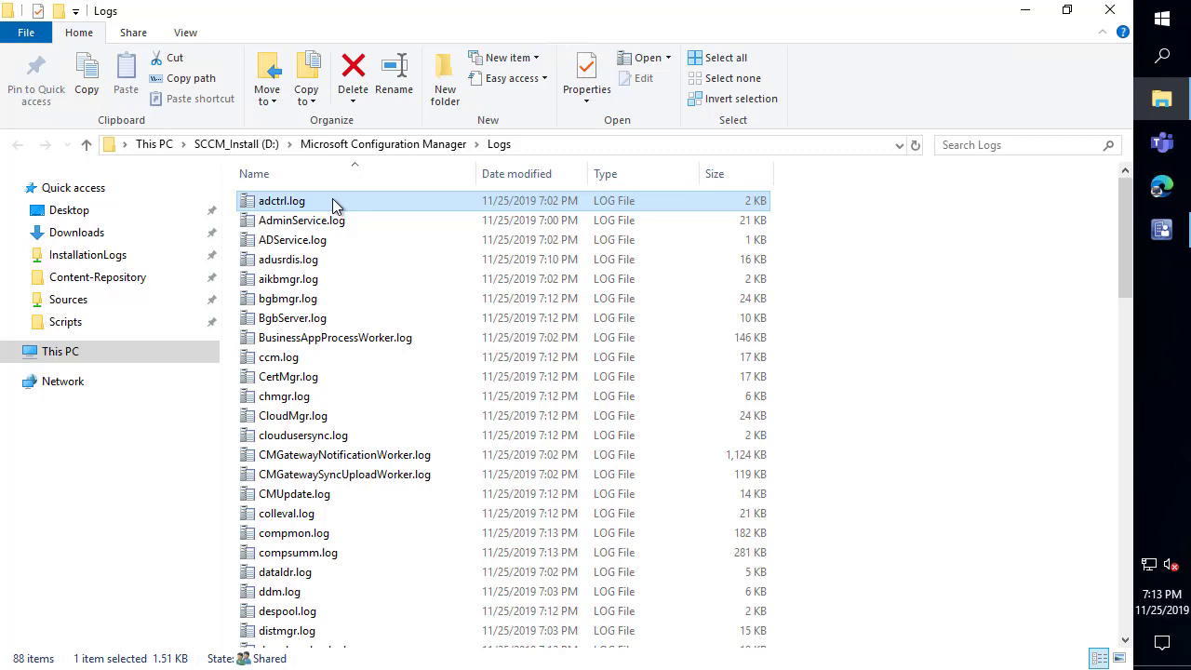
key(w)
key(Return)
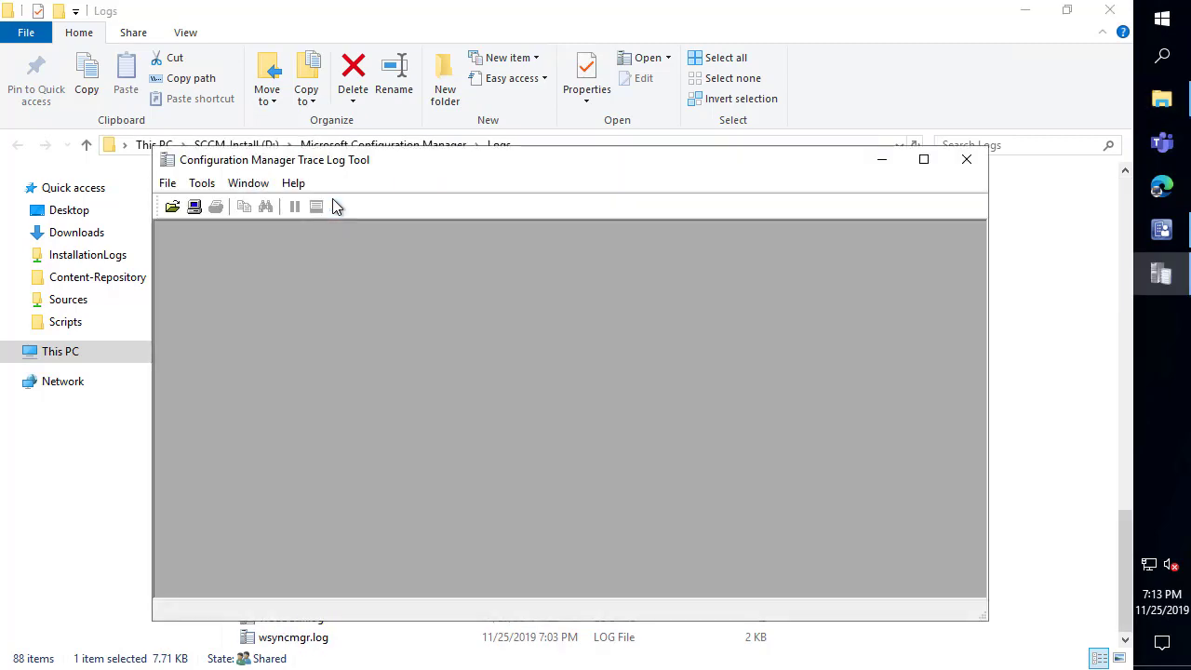
click(933, 162)
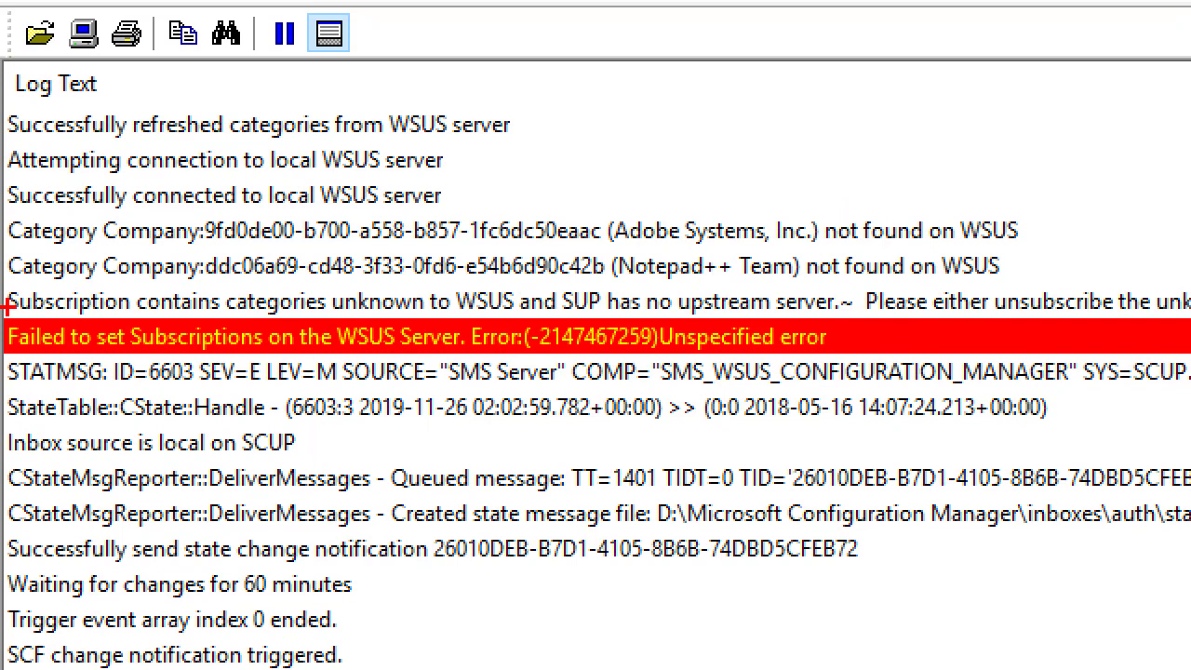
- Examine the failed subscription error in WCM.log and the entry for the Adobe Systems, Inc. category before it
mouse_move(8, 305)
mouse_down()
mouse_move(179, 343)
mouse_move(854, 358)
mouse_up()
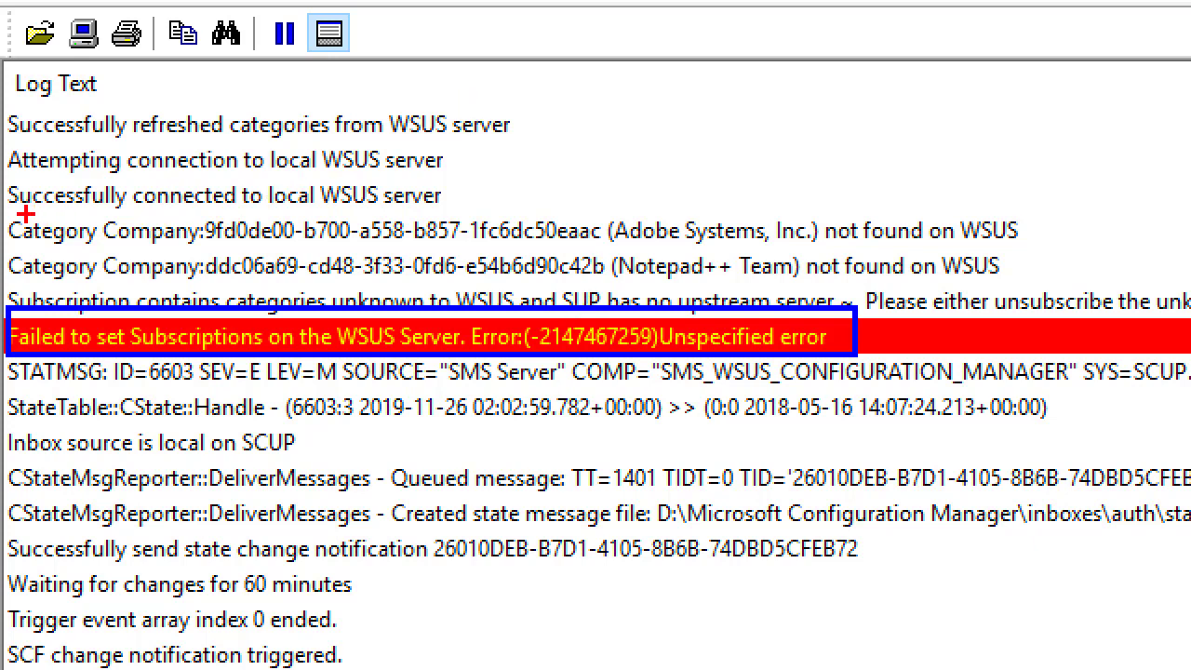
mouse_move(7, 216)
mouse_down()
mouse_move(310, 229)
mouse_move(582, 266)
mouse_move(1063, 263)
mouse_move(1070, 292)
mouse_move(1089, 285)
mouse_up()
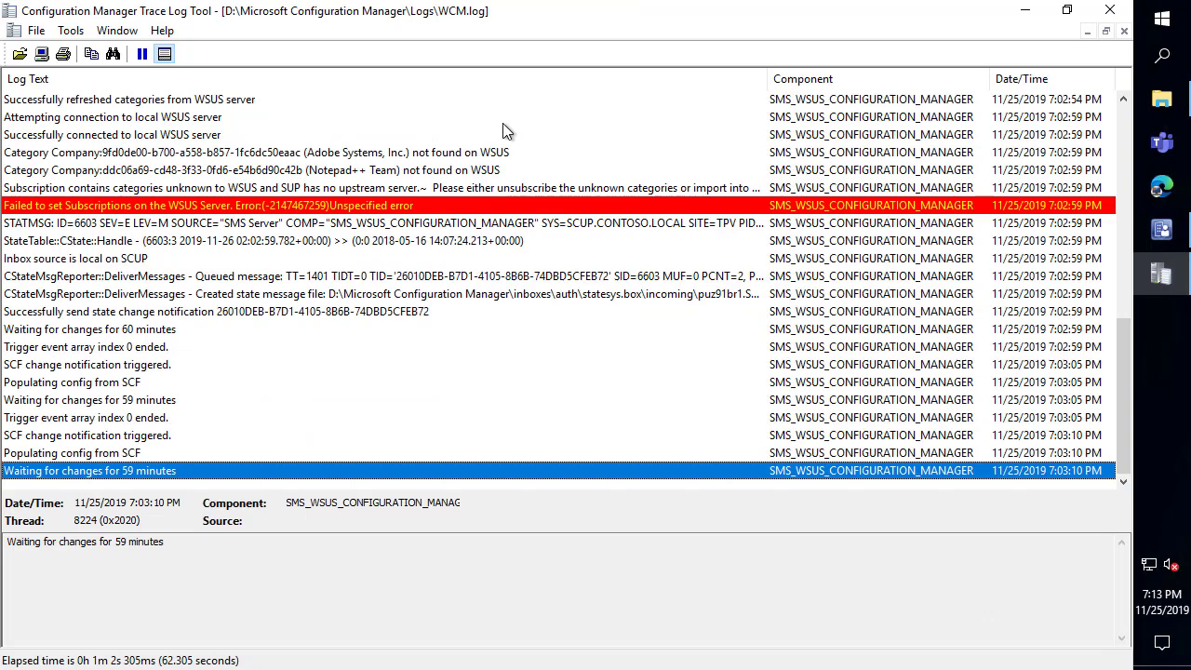
scroll(480, 127, up, 1)
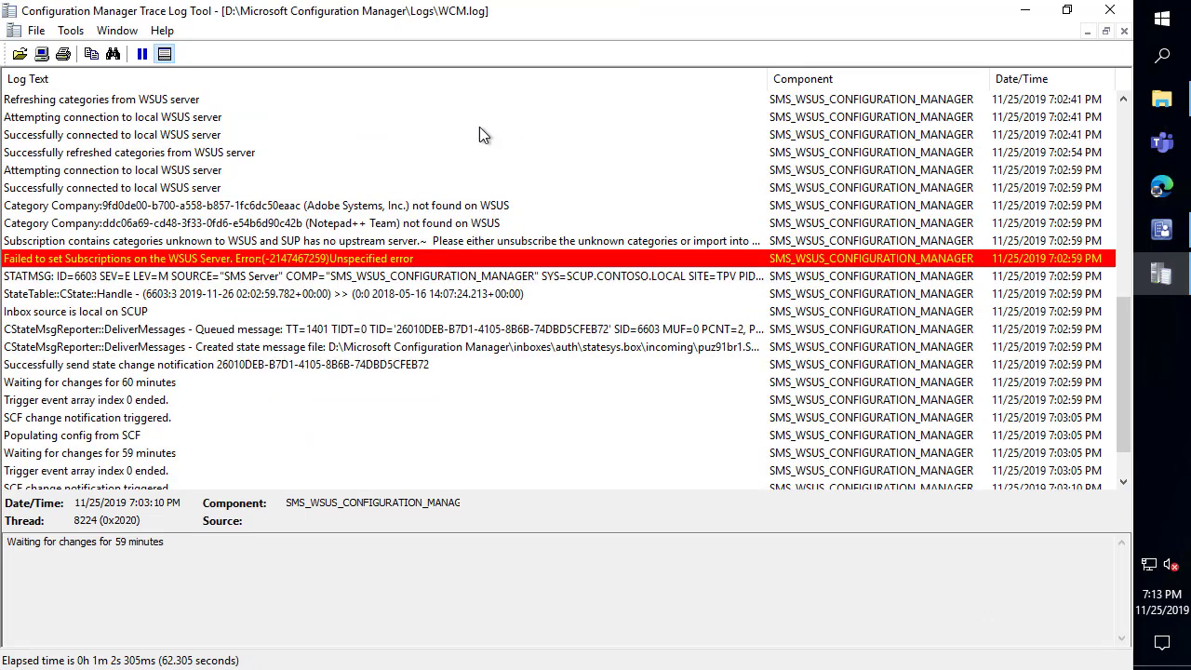
click(438, 206)
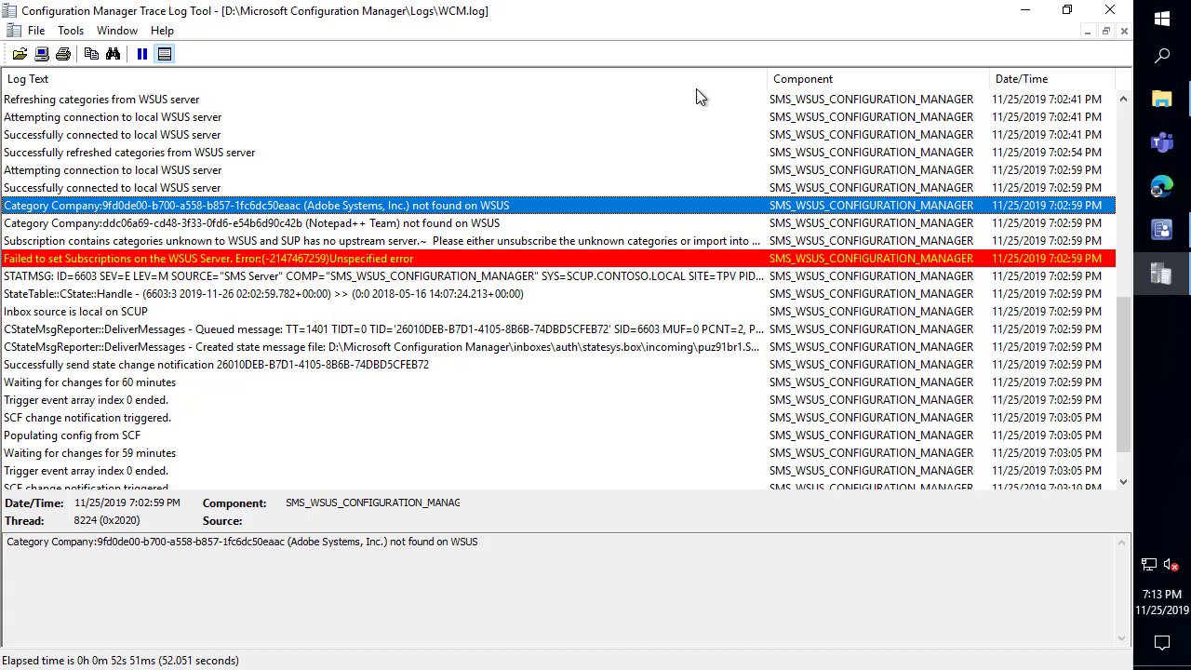
- Switch to the Configuration Manager console and go to Sites under Site Configuration in Administration
click(1162, 229)
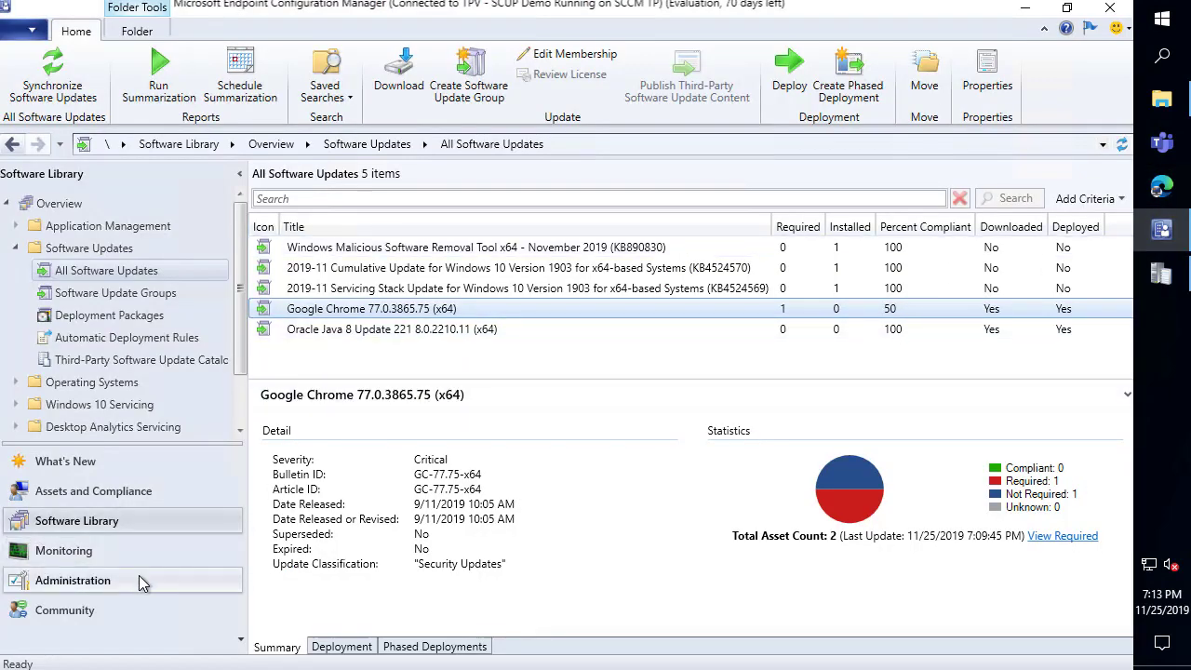
click(72, 580)
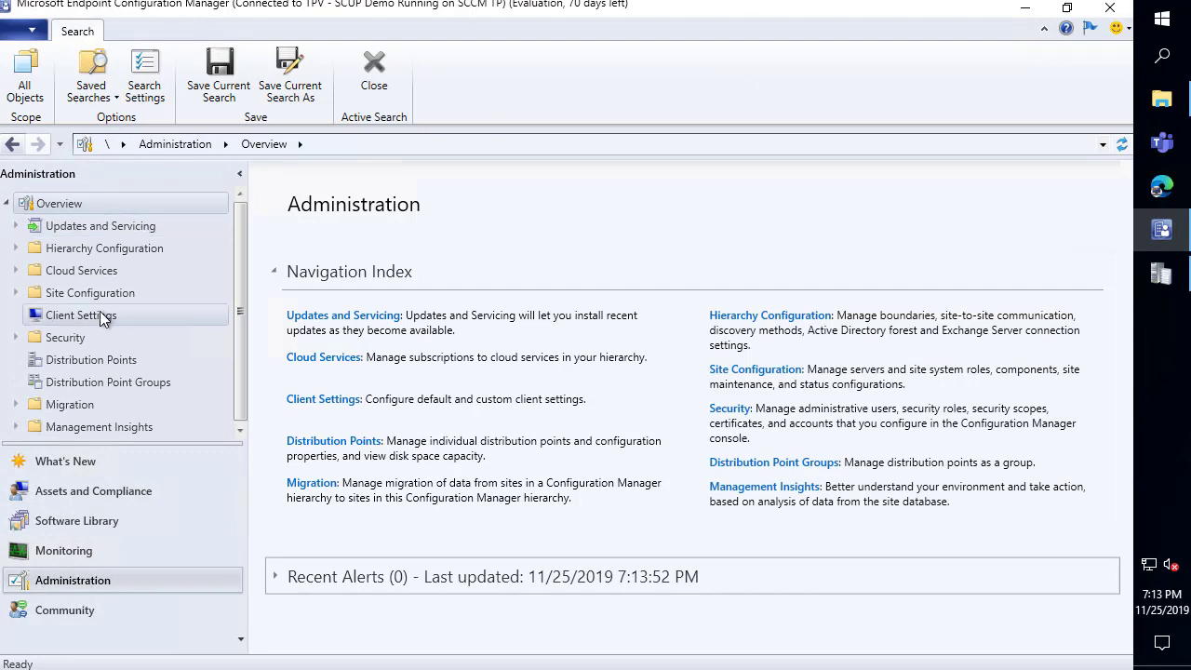
click(93, 294)
click(82, 315)
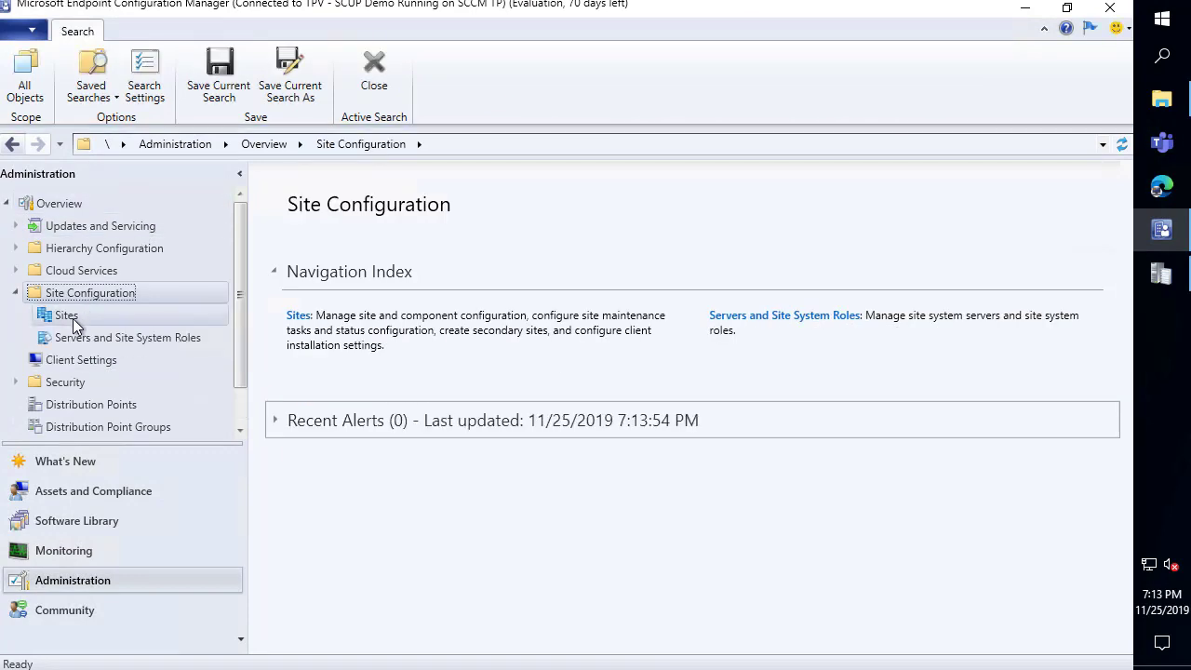
- Review the WSUS Maintenance options in the primary site's Software Update Point component properties and close them without changes
click(375, 249)
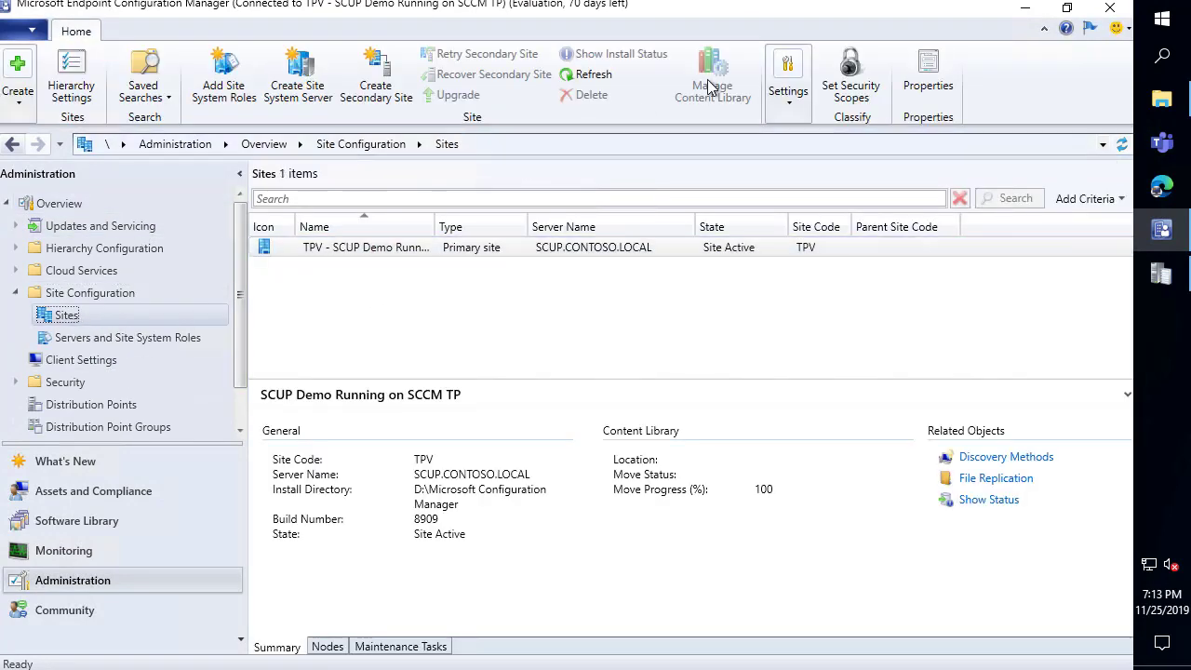
right_click(424, 249)
mouse_move(301, 492)
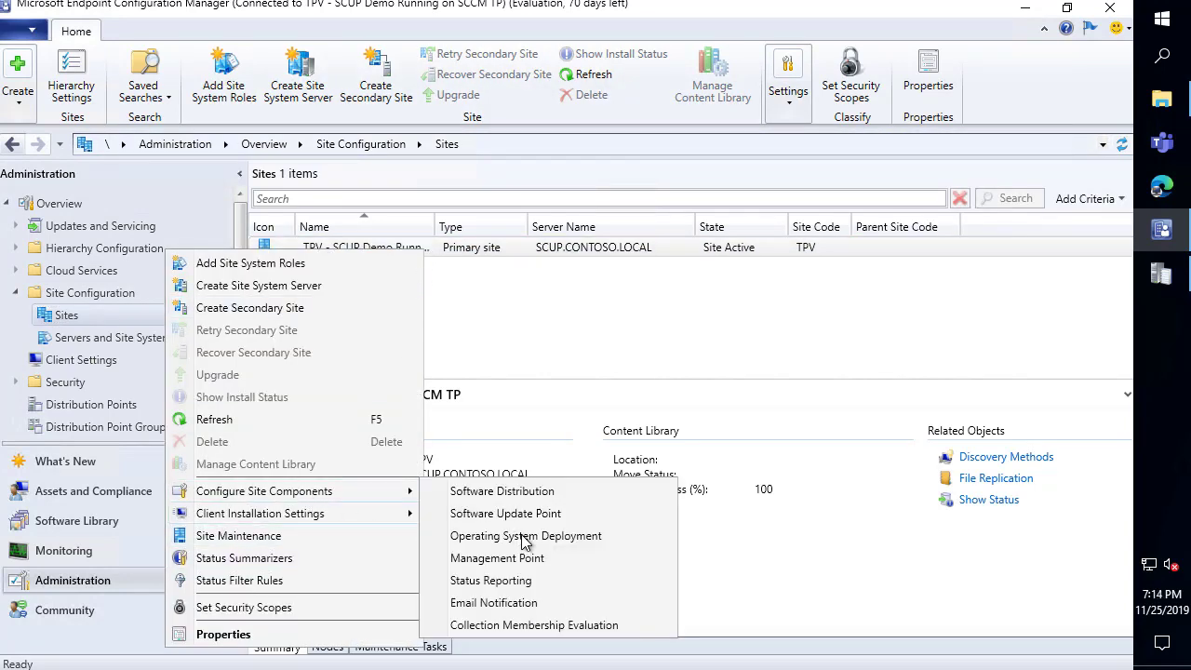
click(531, 513)
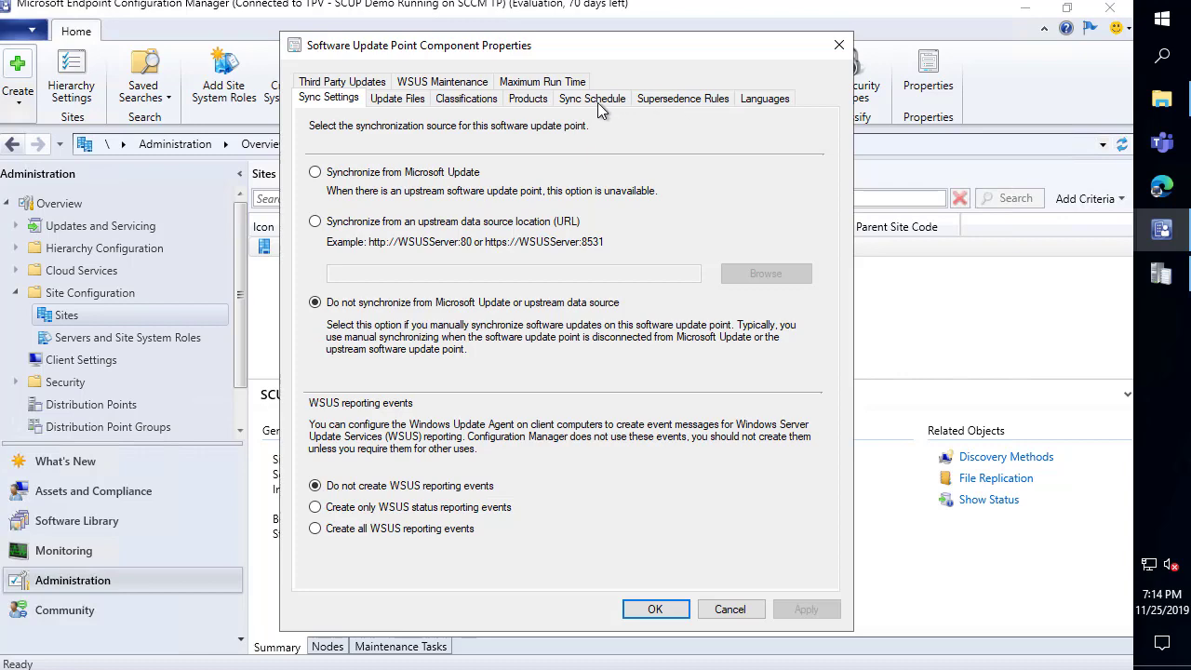
click(452, 86)
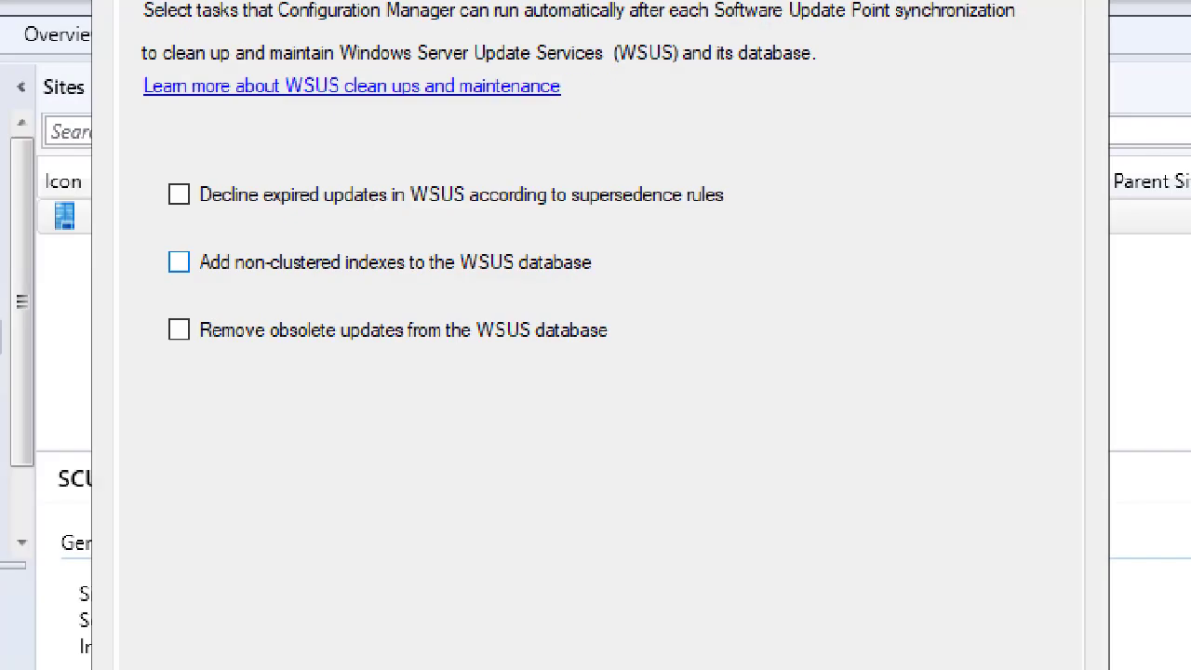
mouse_move(132, 156)
mouse_down()
mouse_move(187, 188)
mouse_move(784, 339)
mouse_move(846, 420)
mouse_move(842, 409)
mouse_up()
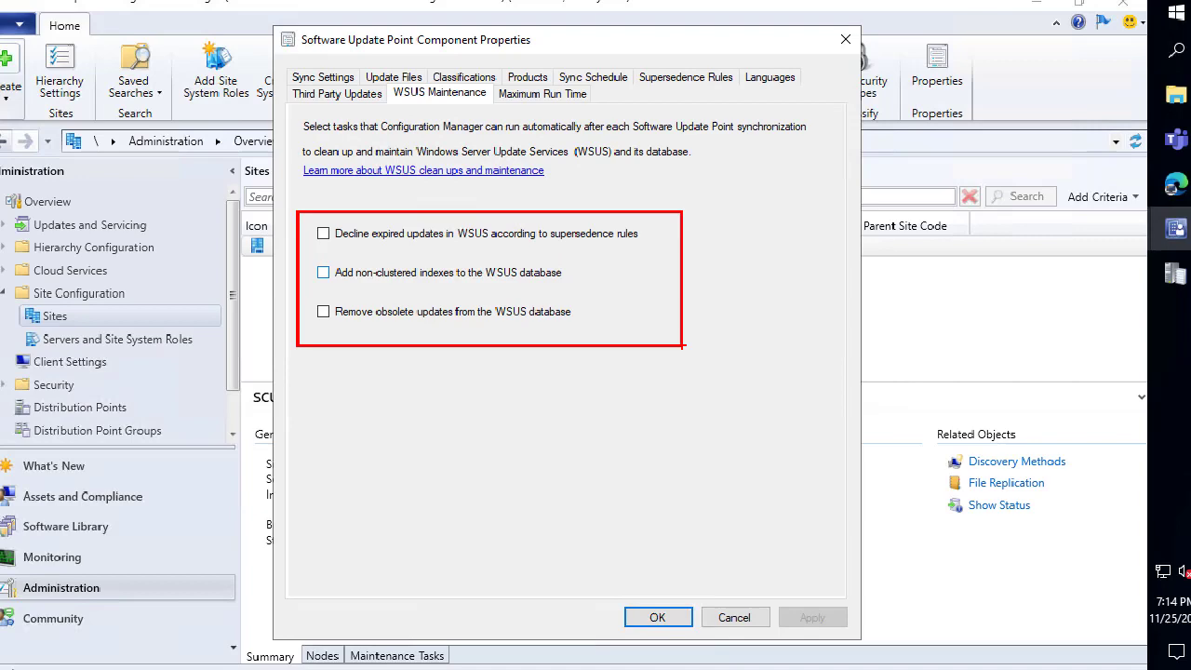
click(739, 610)
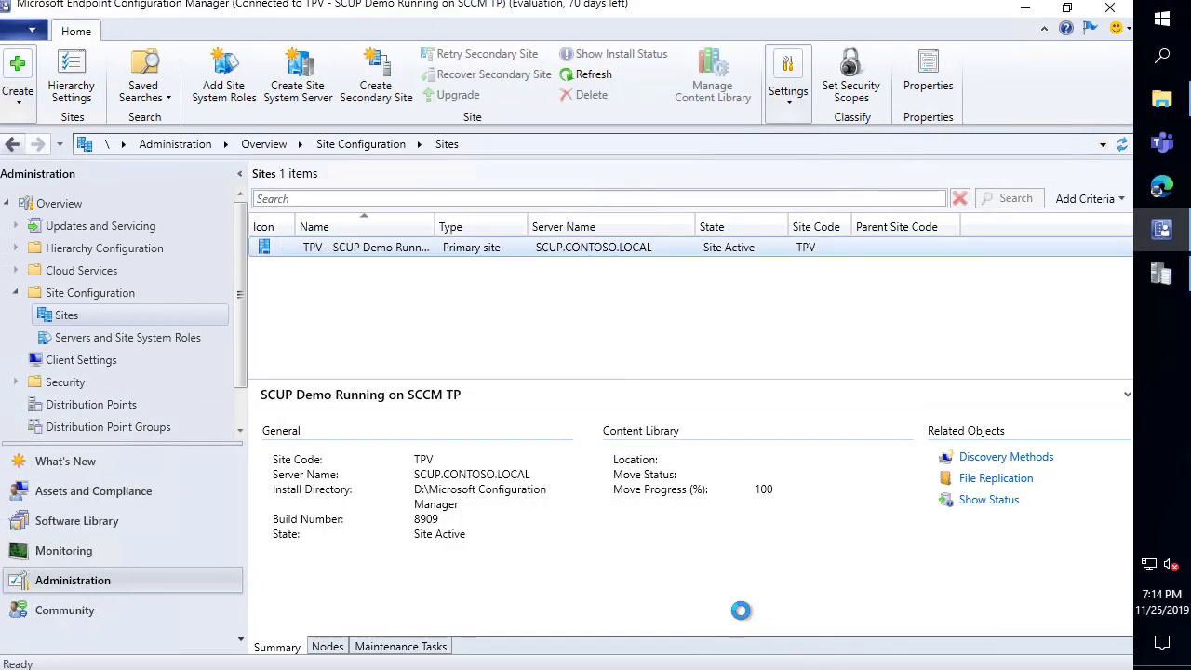
- Return to WCM.log and review the WSUS connection entries just before the missing categories
click(1172, 294)
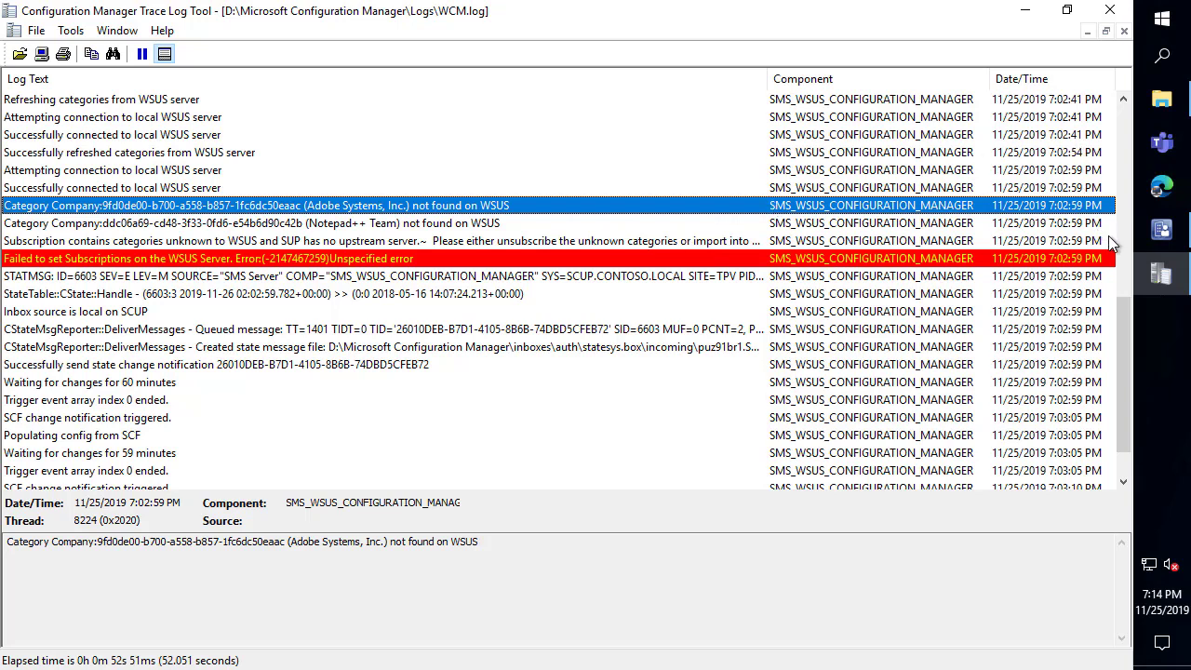
click(551, 175)
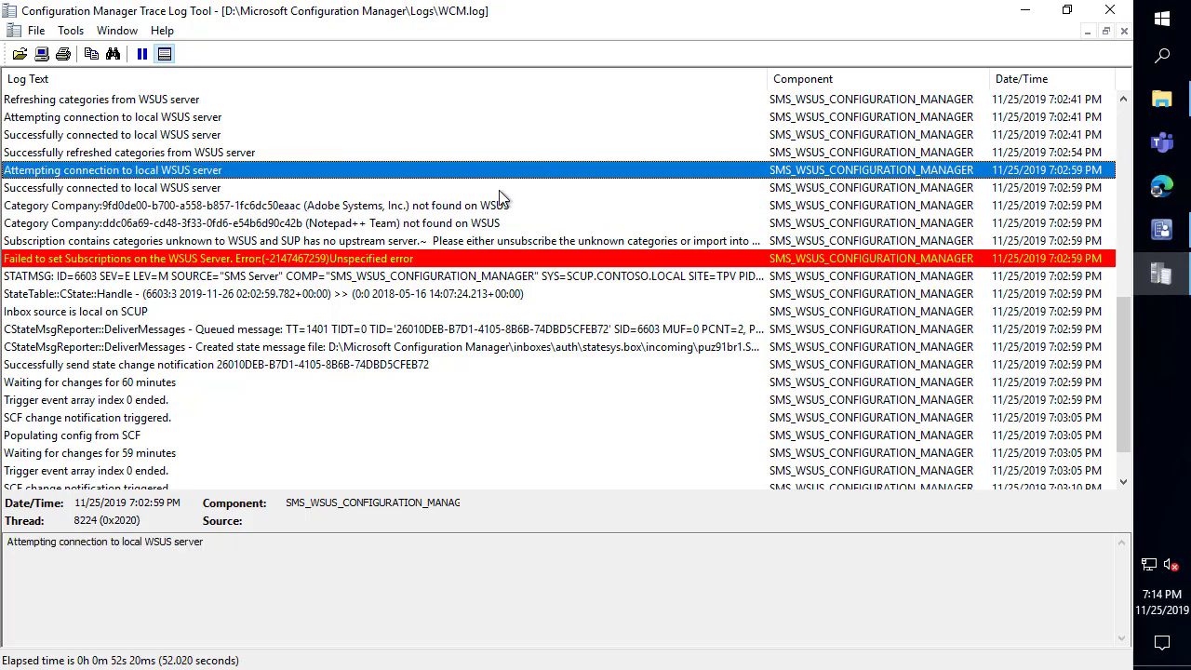
click(475, 192)
- In the console, open the Products list of the site's Software Update Point component and collapse Local Publisher and Microsoft
click(1159, 230)
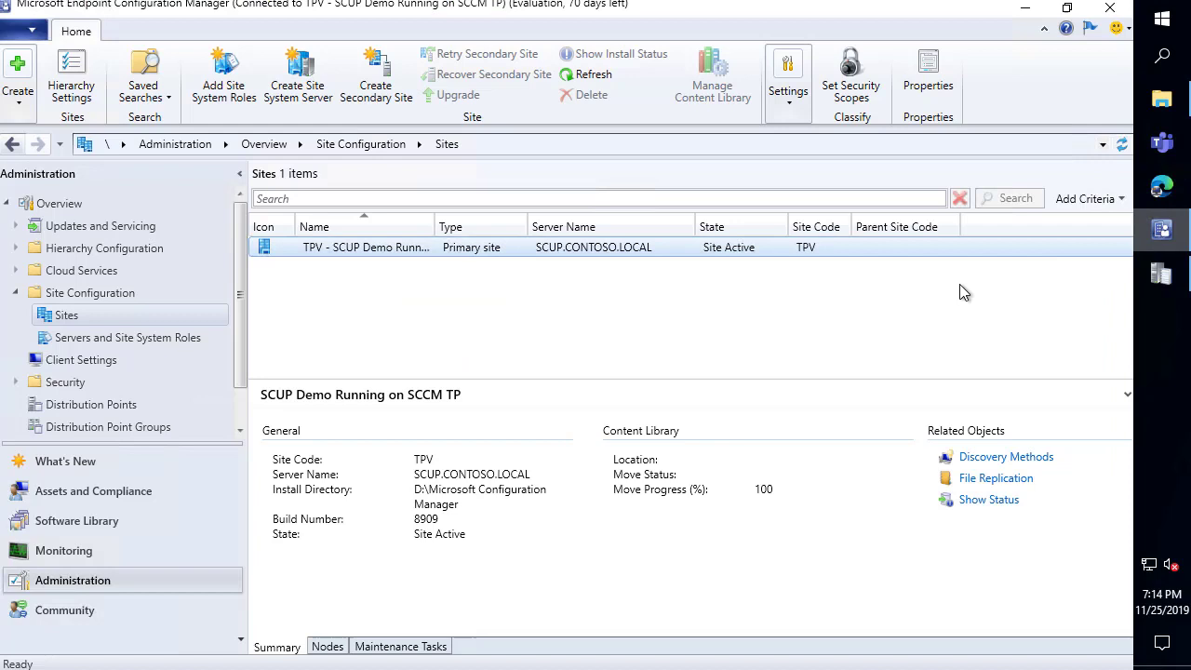
right_click(357, 250)
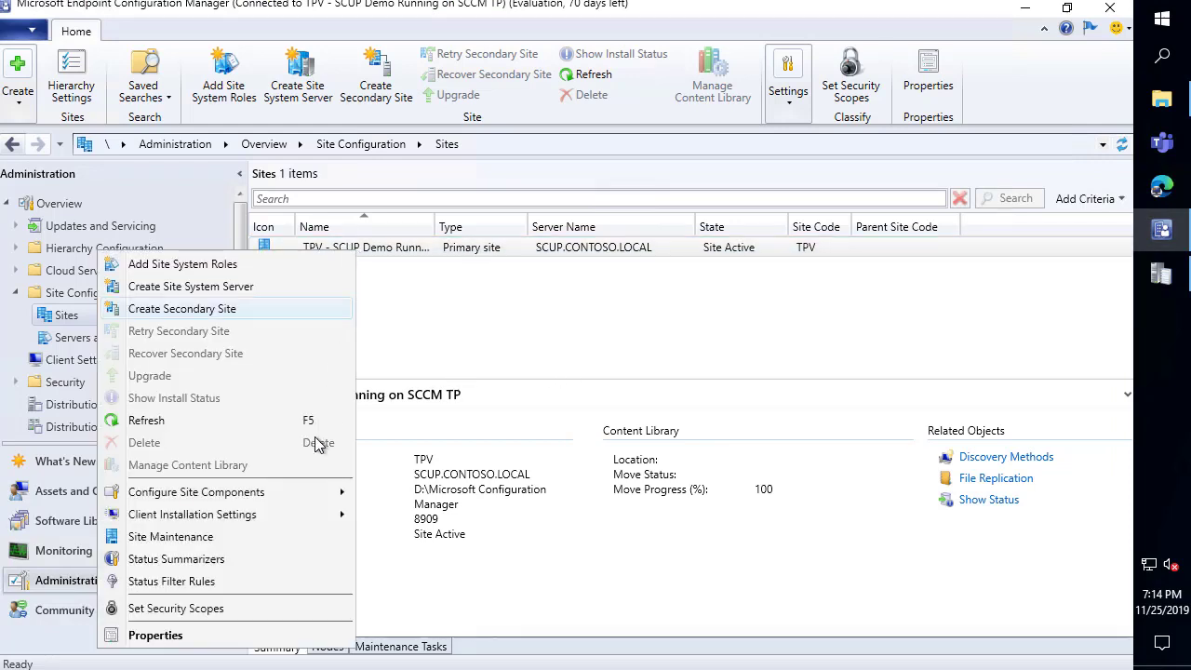
mouse_move(316, 492)
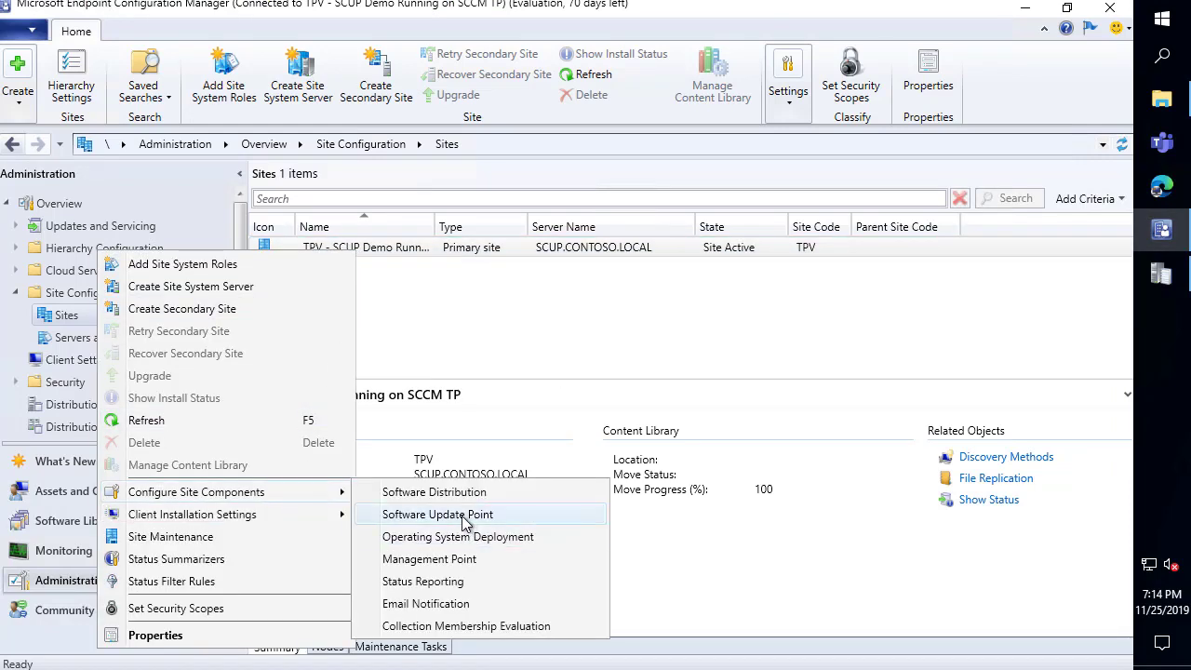
click(462, 514)
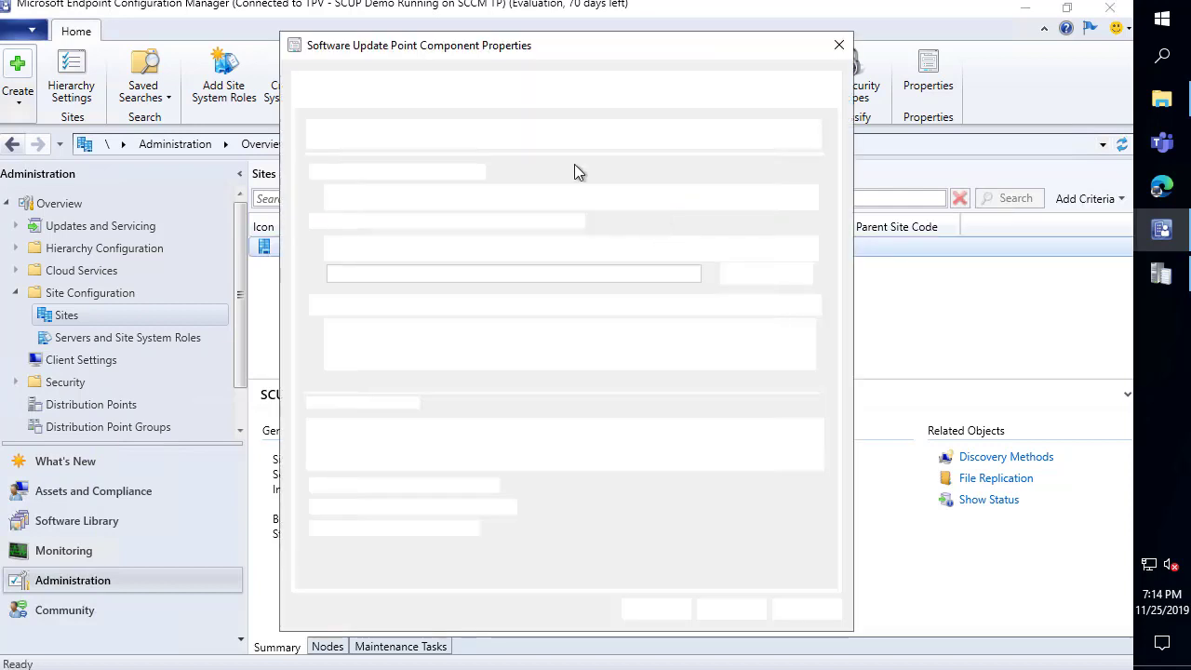
click(526, 99)
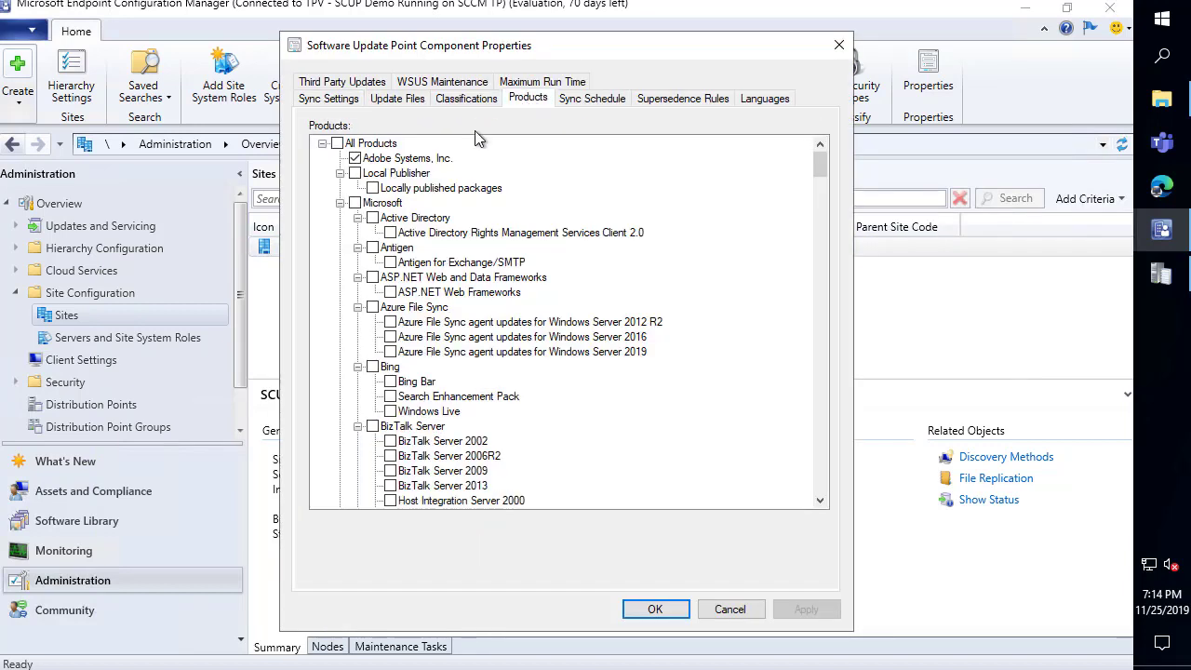
click(341, 174)
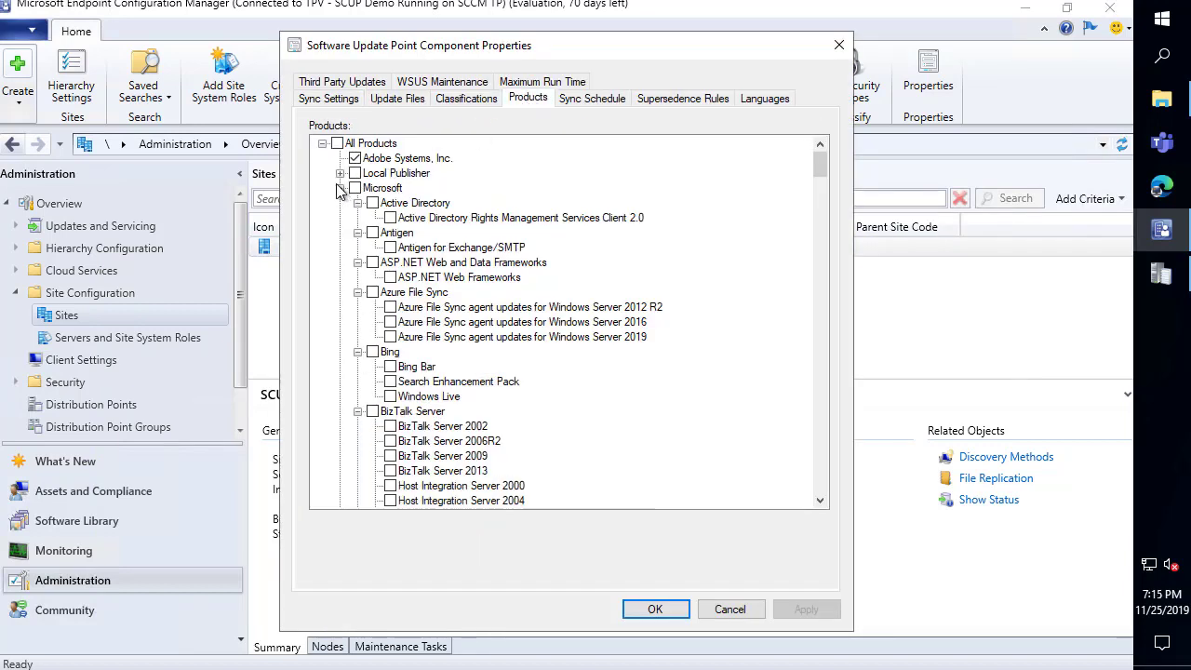
click(340, 189)
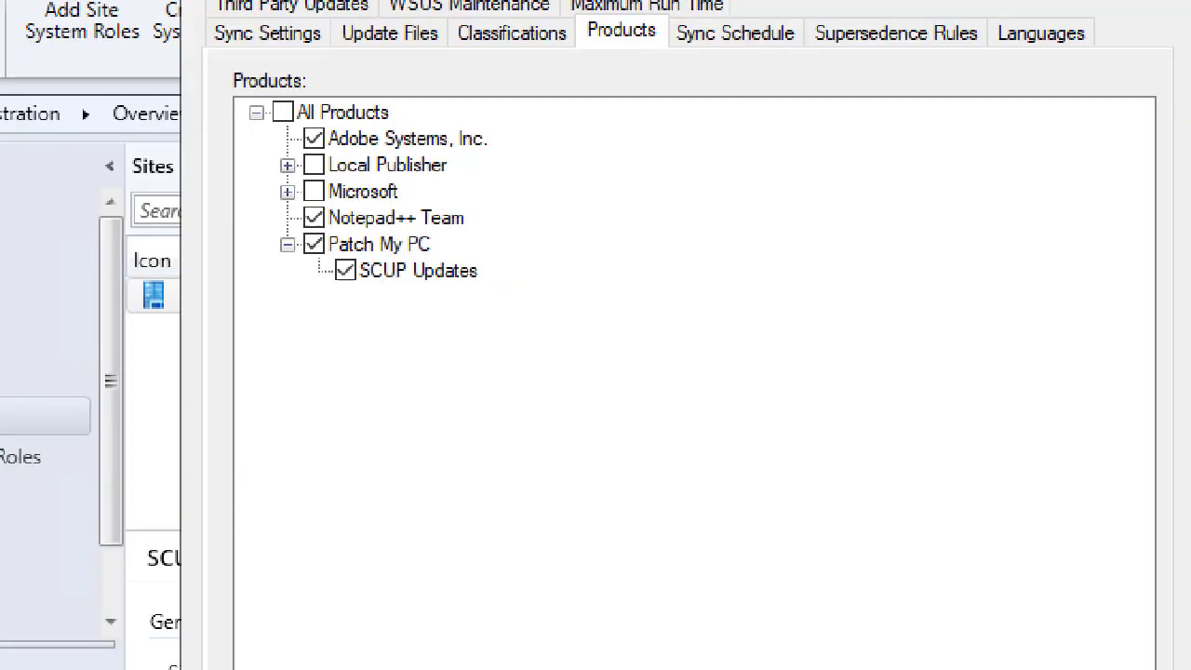
mouse_move(283, 144)
mouse_down()
mouse_move(518, 149)
mouse_move(579, 173)
mouse_up()
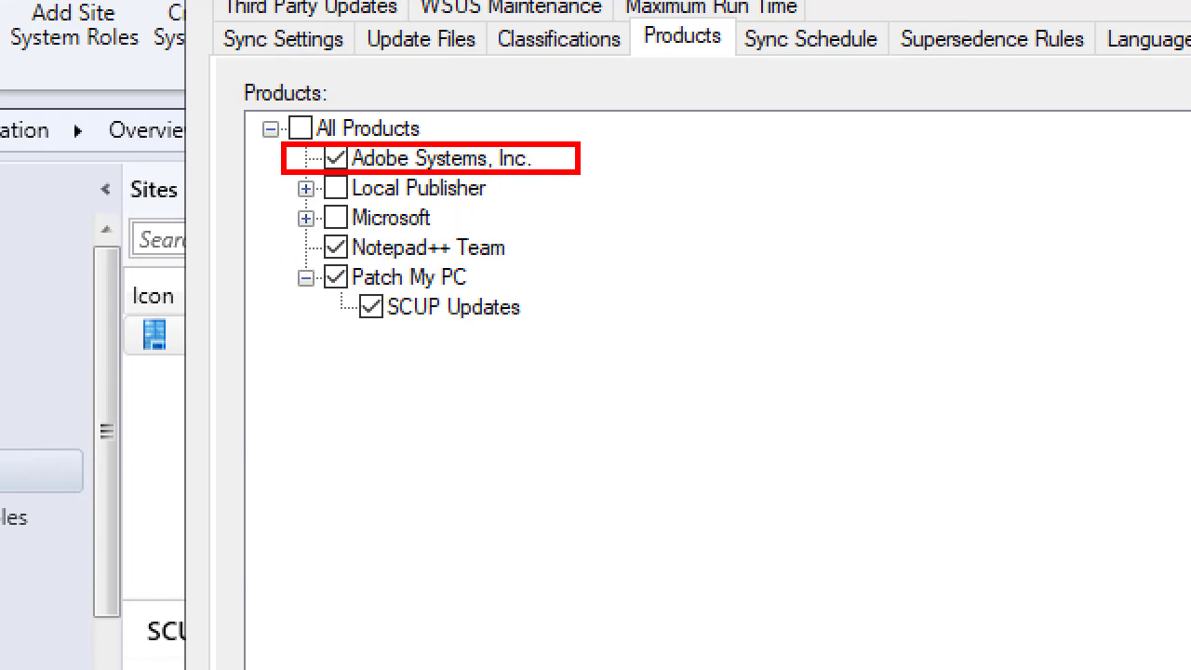
drag(269, 233, 562, 263)
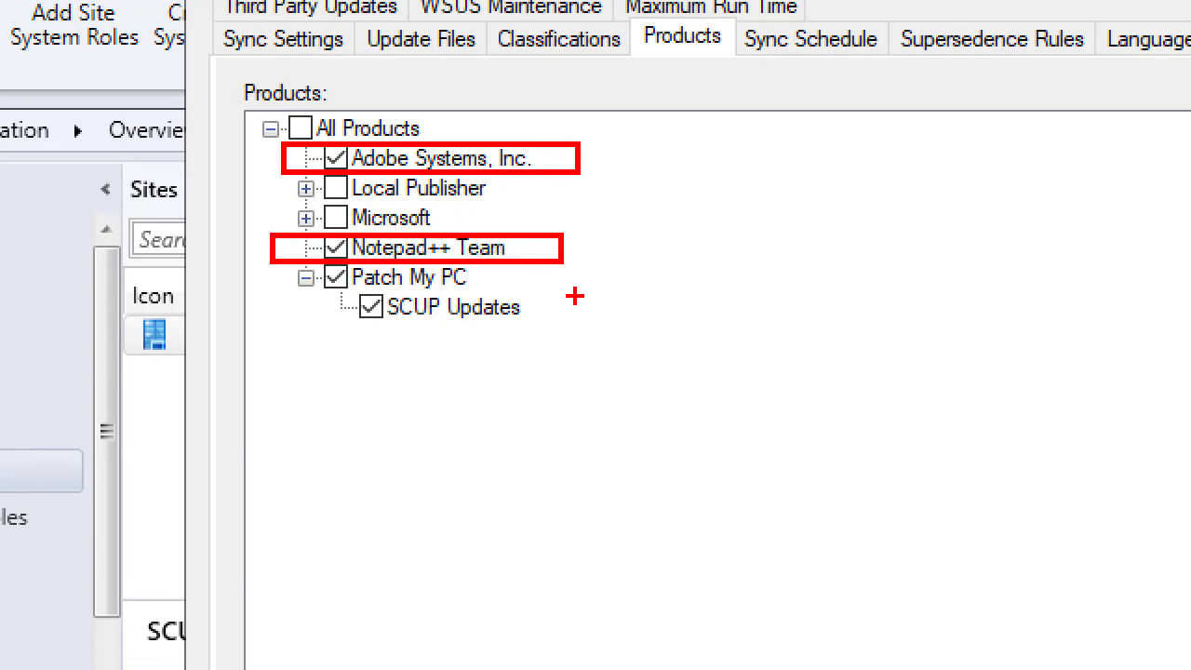
key(b)
mouse_move(534, 322)
mouse_down()
mouse_move(325, 290)
mouse_move(265, 265)
mouse_up()
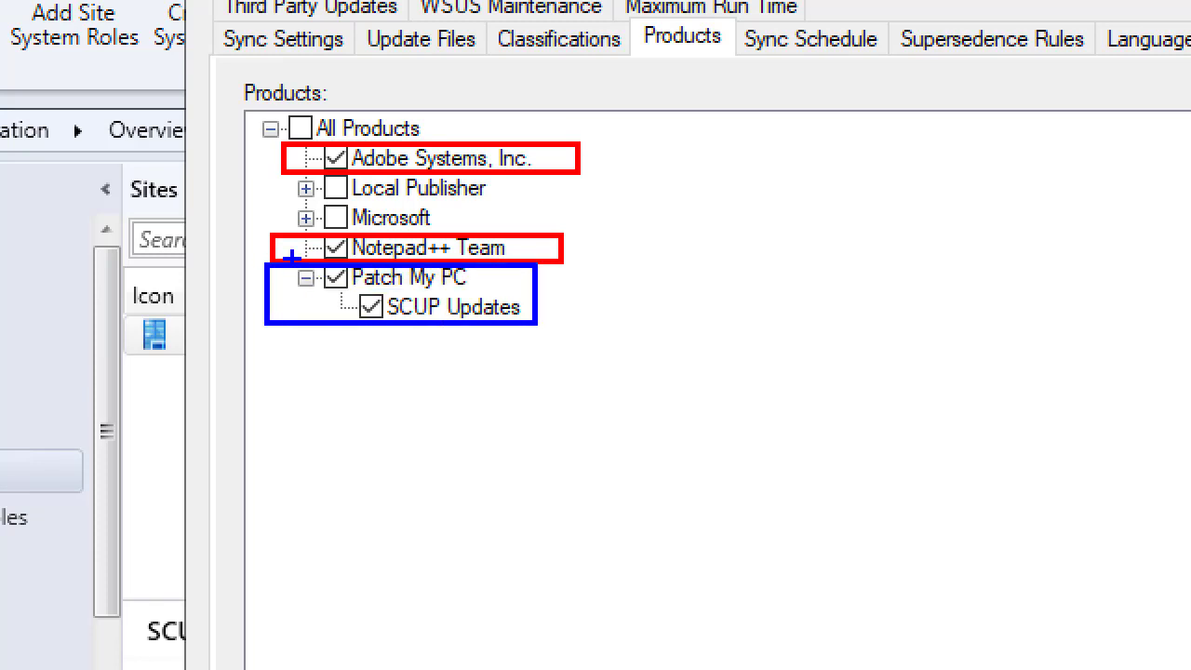
key(Escape)
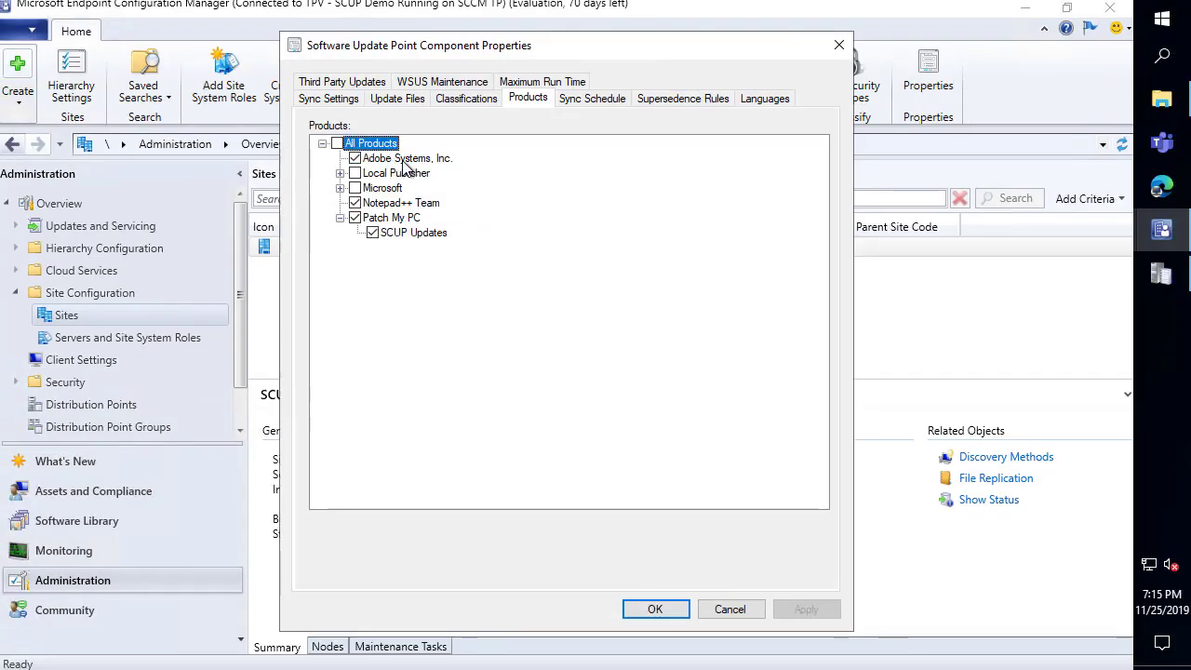
- Deselect Notepad++ Team and Adobe Systems, Inc. in the software update point's product list
click(395, 207)
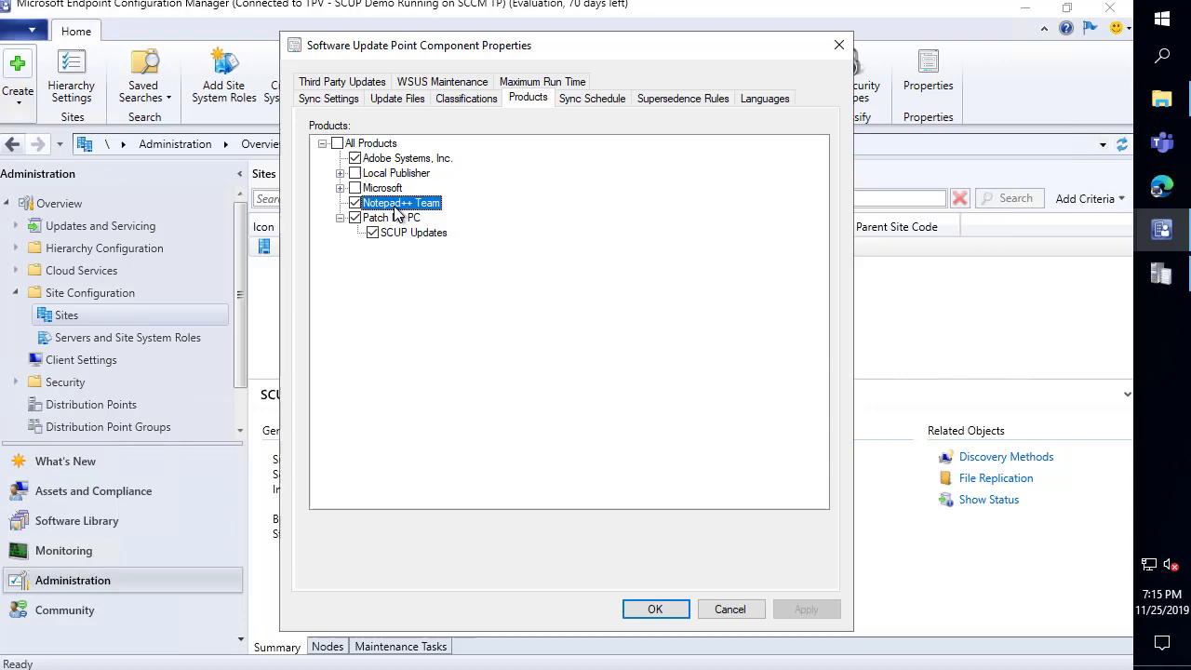
click(354, 203)
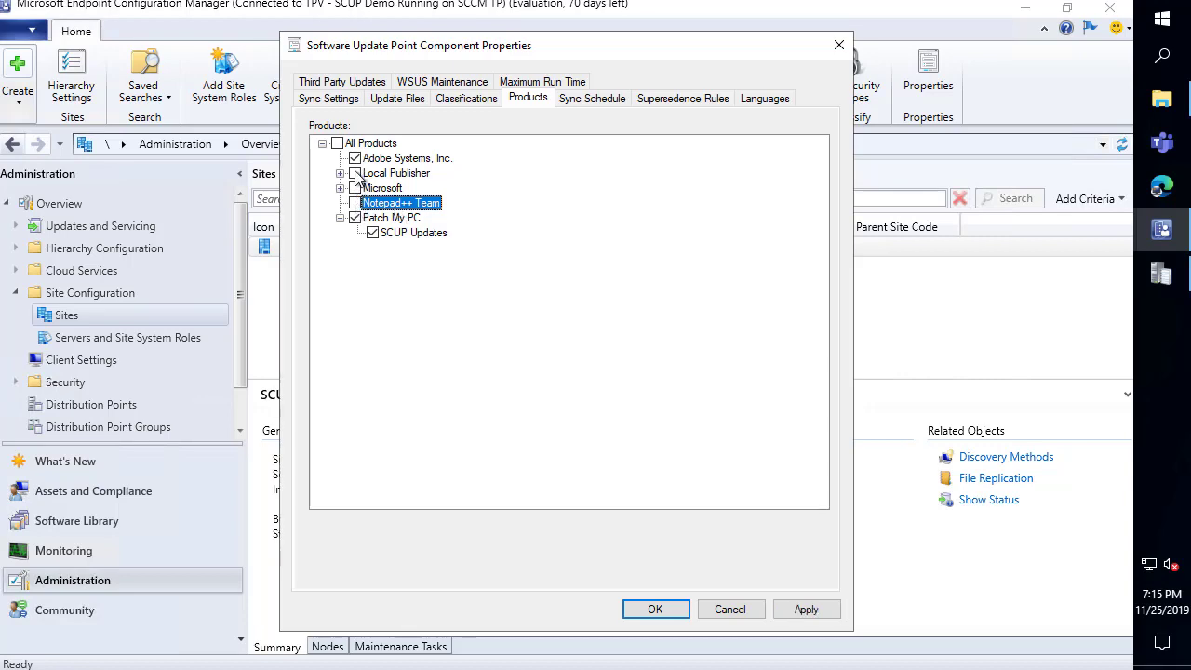
click(355, 158)
- Check the deselected products against the Adobe and Notepad++ category entries in WCM.log and apply the product changes
click(1161, 273)
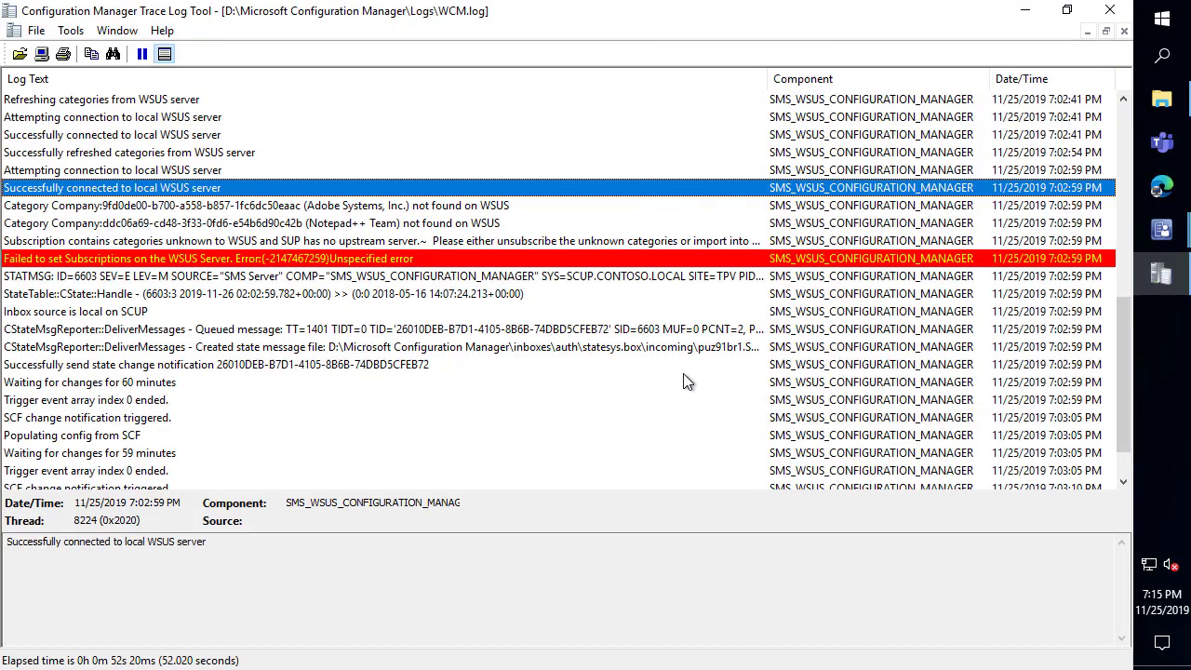
click(363, 209)
shift+click(364, 221)
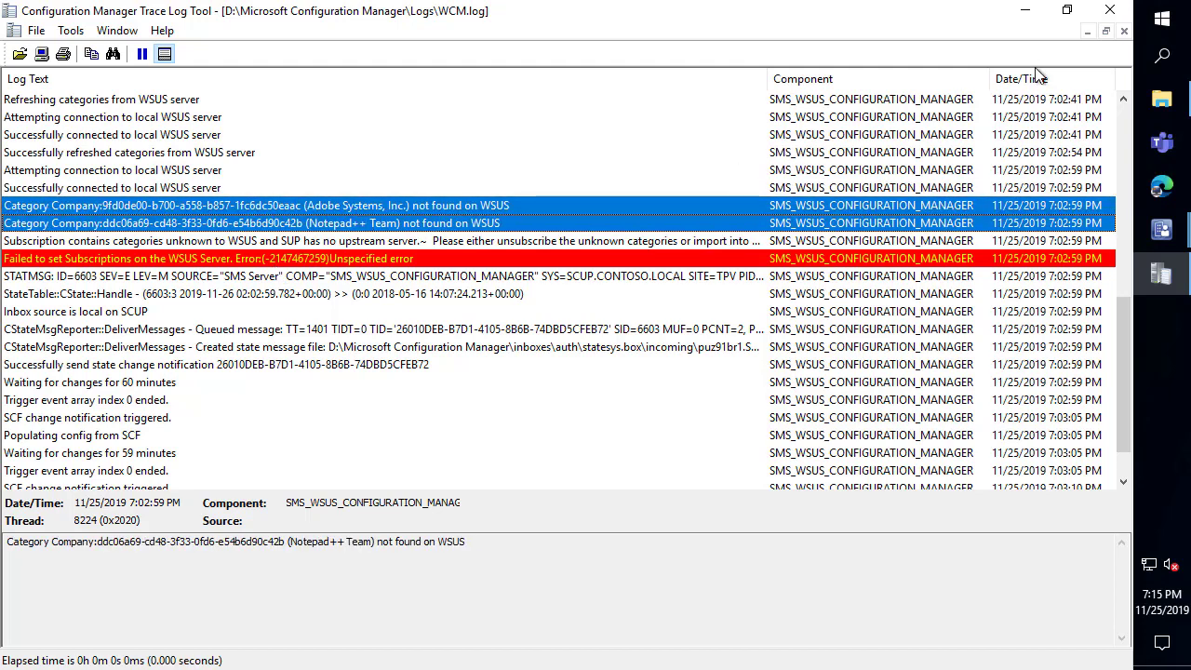
click(1025, 10)
click(802, 614)
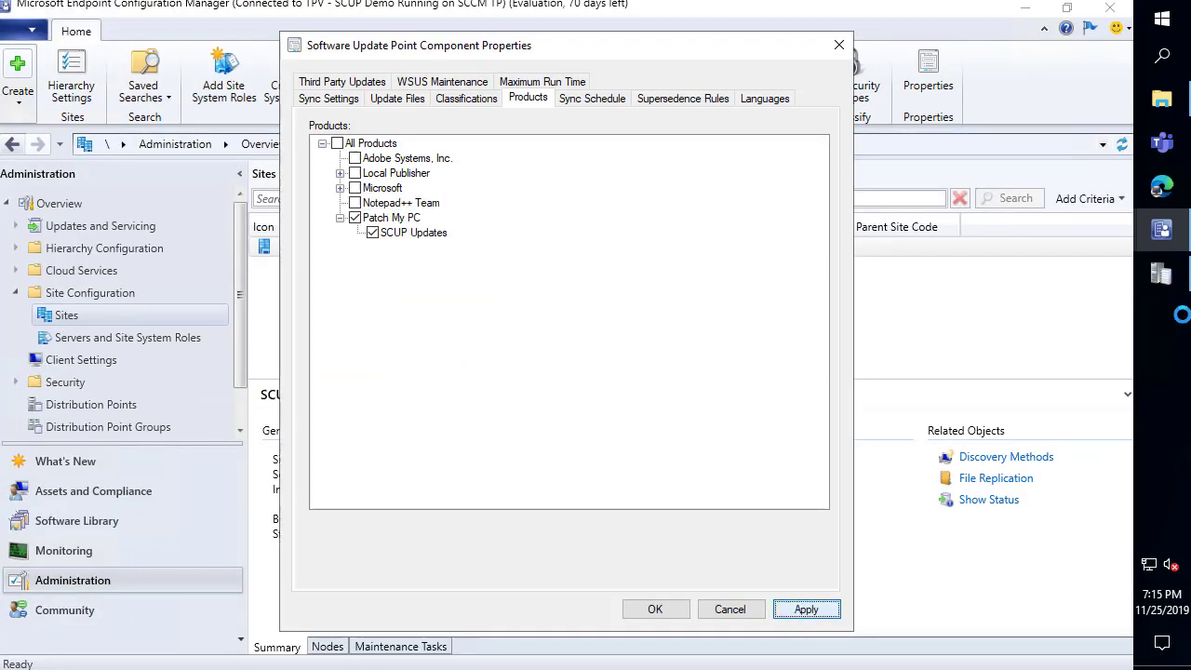
- Return to WCM.log and review the newest WSUS connection and configuration entries following the applied product changes
click(1161, 273)
click(453, 351)
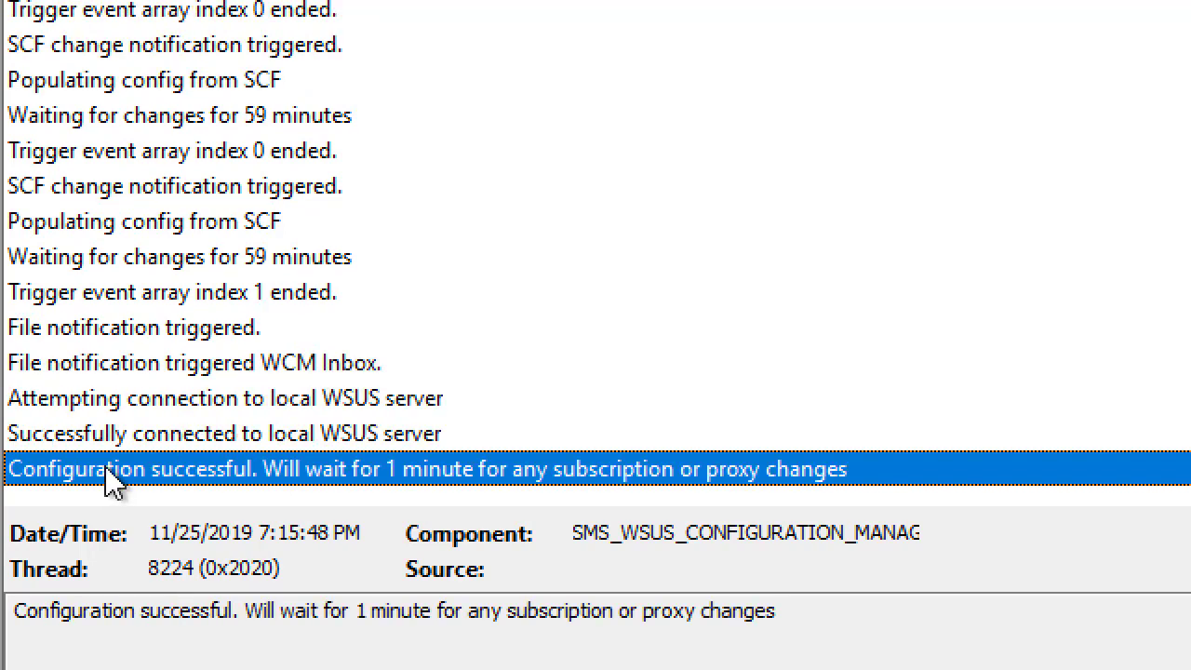
click(239, 435)
click(232, 475)
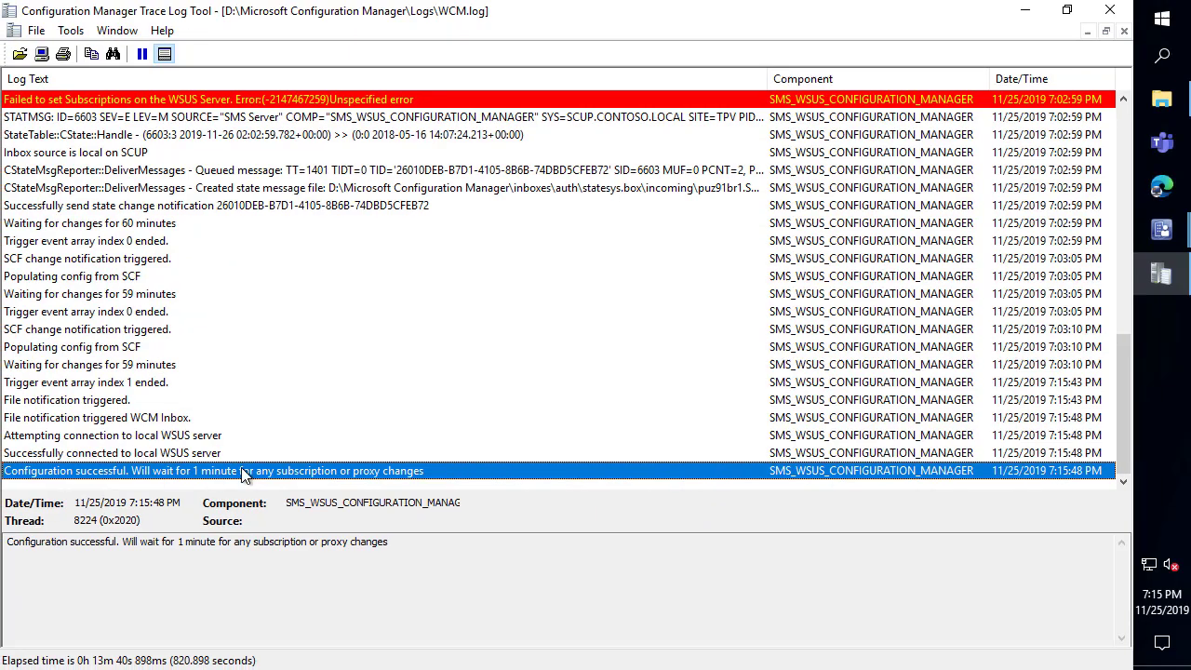
- In the Configuration Manager console's Software Library, start and confirm a software updates synchronization from All Software Updates
click(1163, 231)
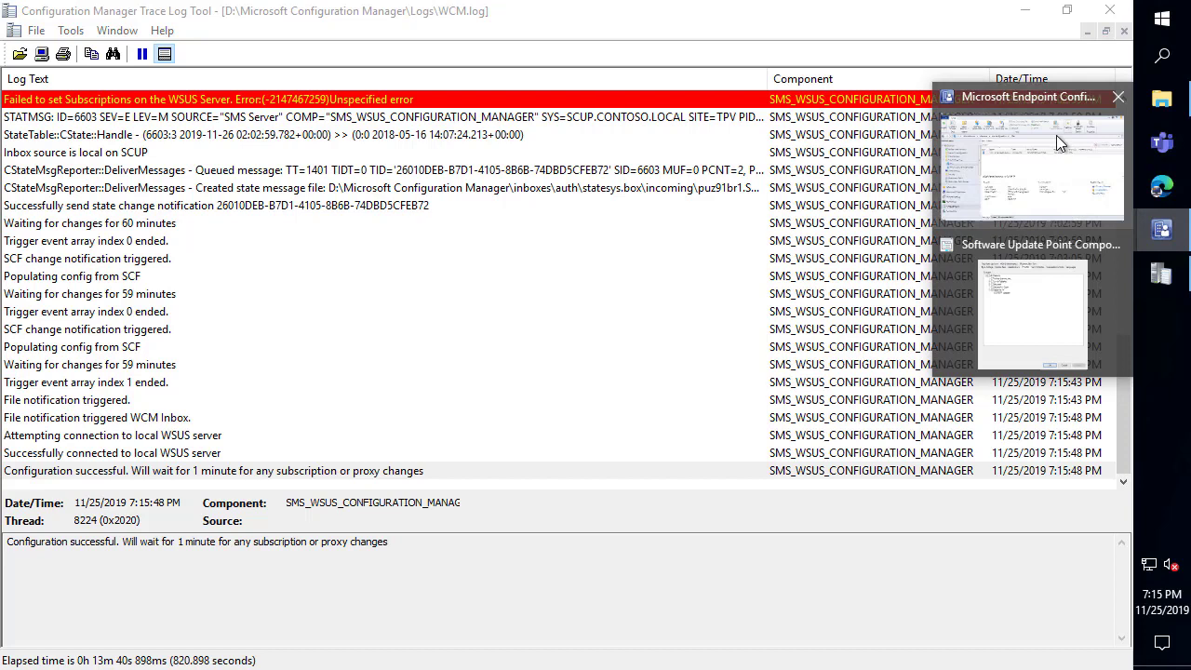
click(1056, 134)
click(93, 521)
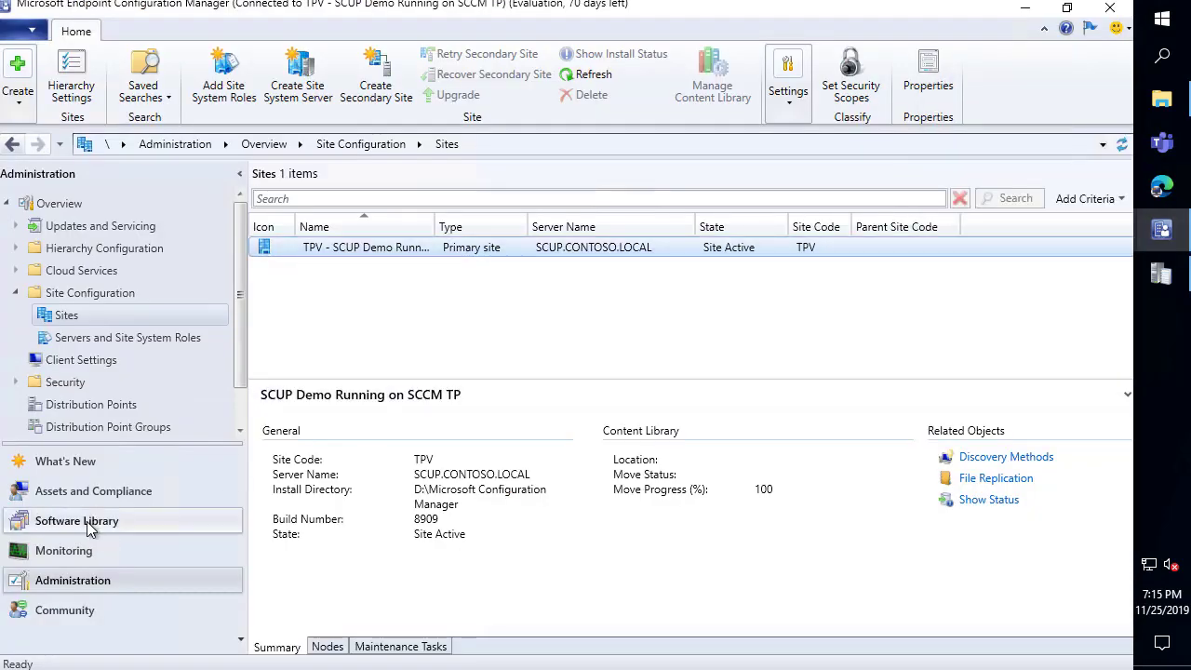
right_click(127, 274)
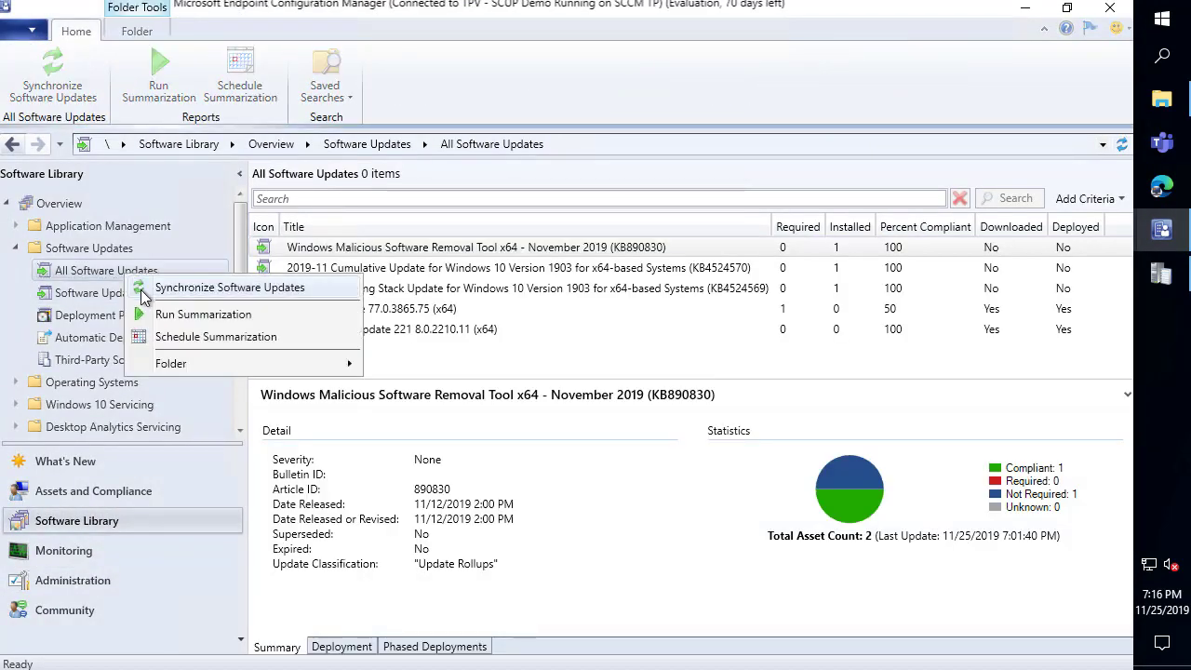
click(177, 285)
click(633, 444)
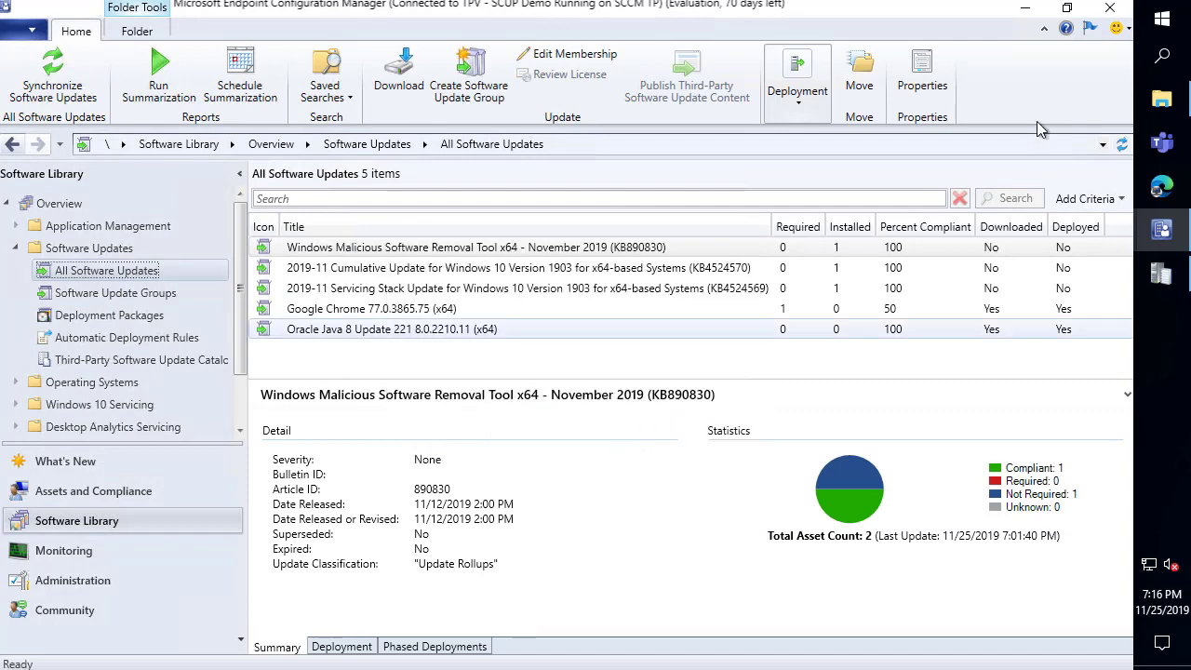
- Open wsyncmgr.log from the Configuration Manager Logs folder in a maximized log viewer
click(1161, 98)
click(402, 305)
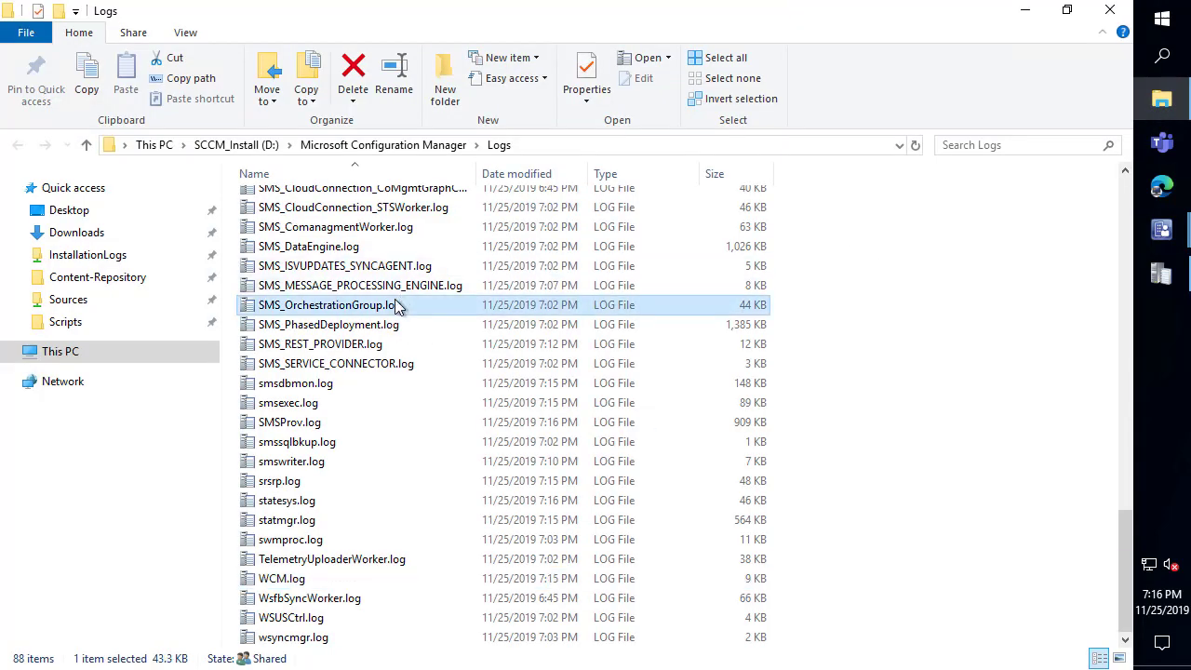
key(w)
key(w)
key(w)
key(w)
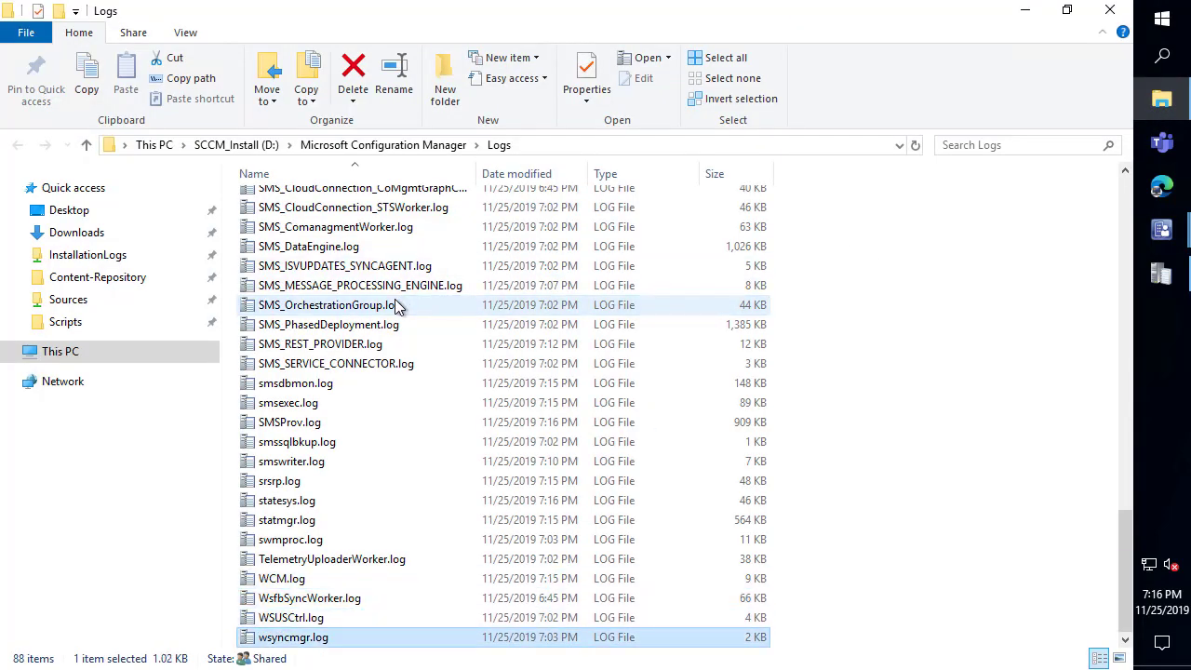
key(Return)
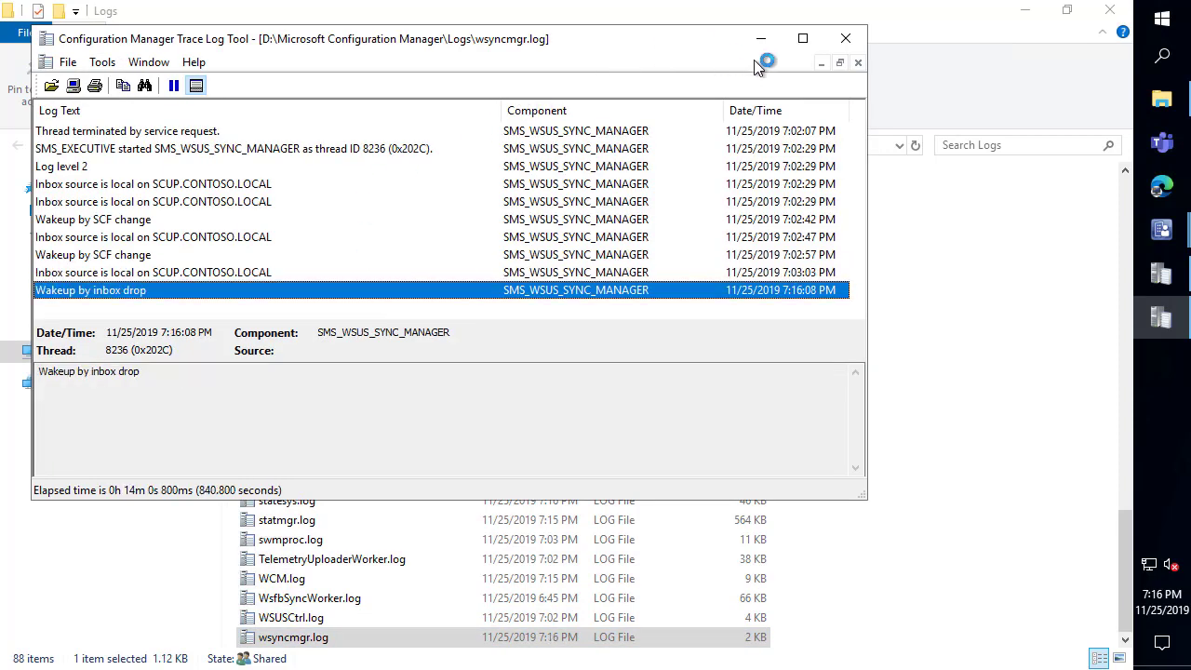
click(802, 38)
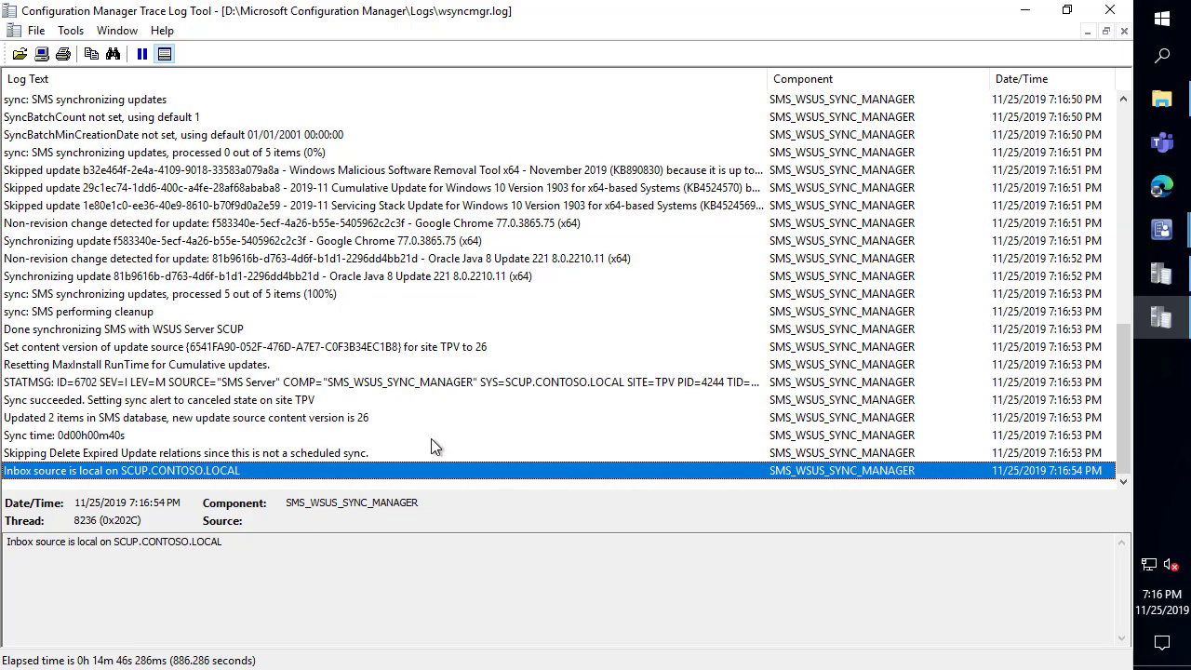
- Review the category synchronization entries in wsyncmgr.log and the configuration state entry that follows the one-minute wait in WCM.log
click(430, 438)
scroll(384, 279, up, 4)
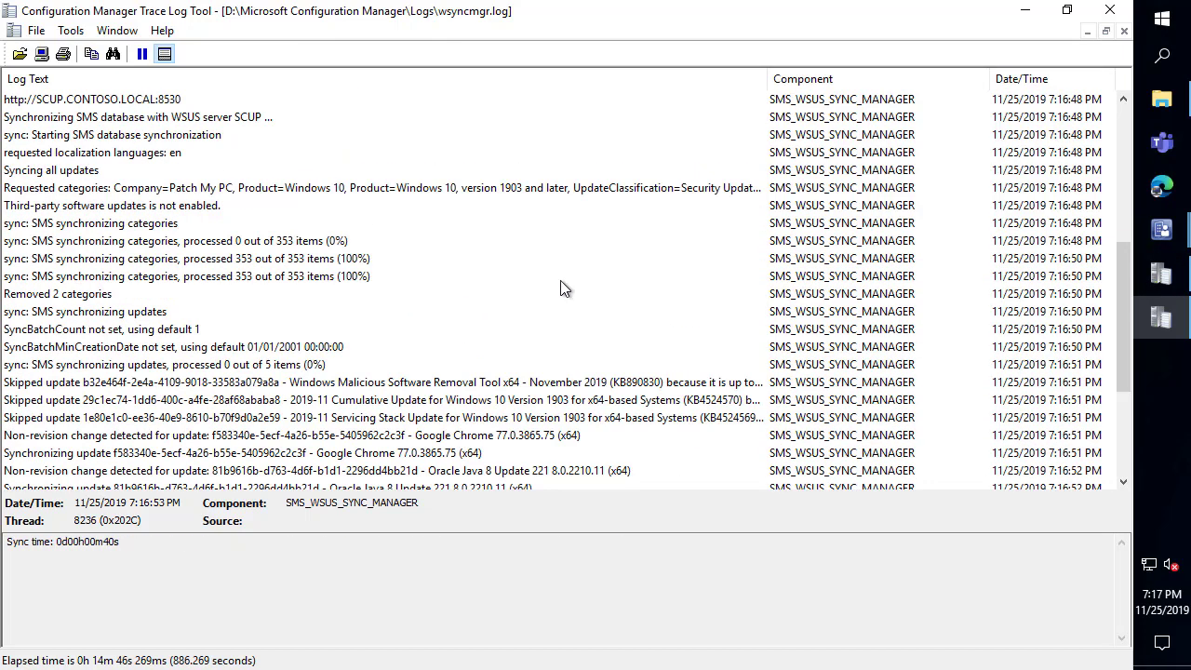
click(1154, 296)
click(221, 317)
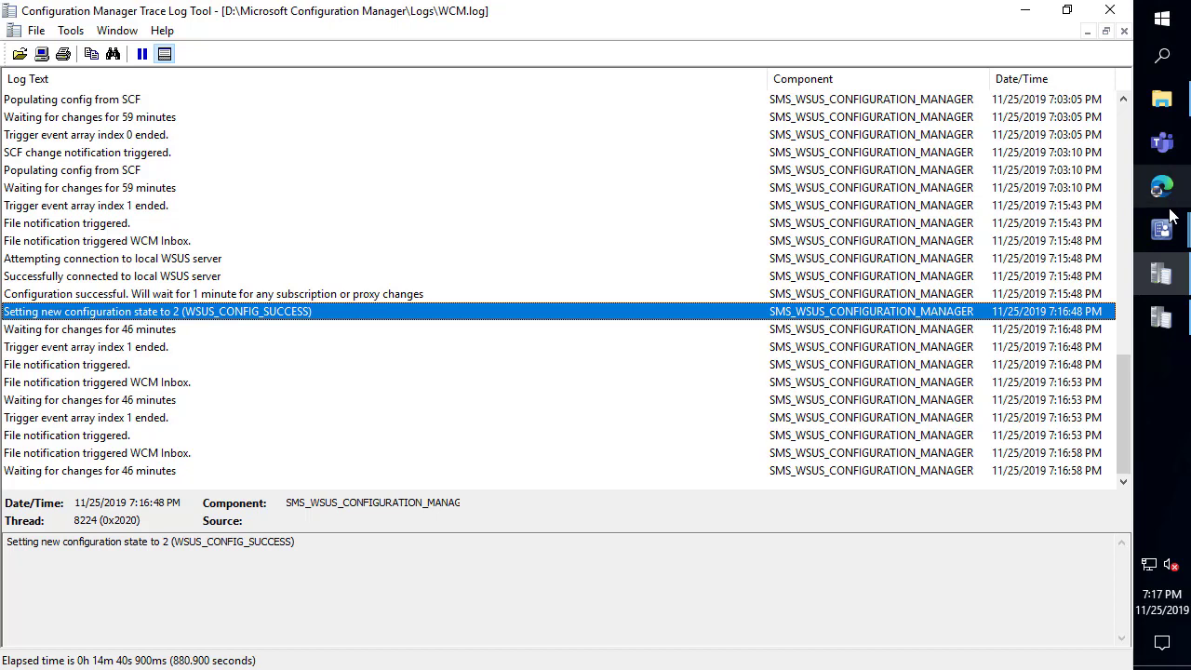
- Switch to the open Software Update Point Component Properties and close them with the product changes accepted
mouse_move(1174, 235)
click(1059, 286)
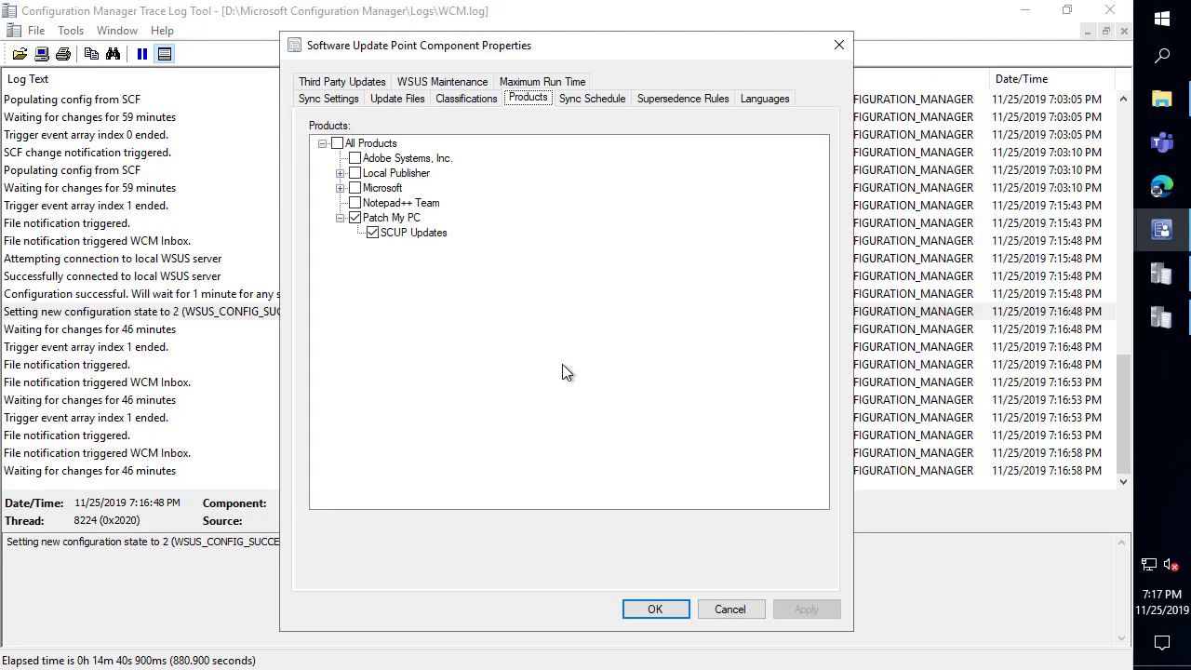
click(655, 611)
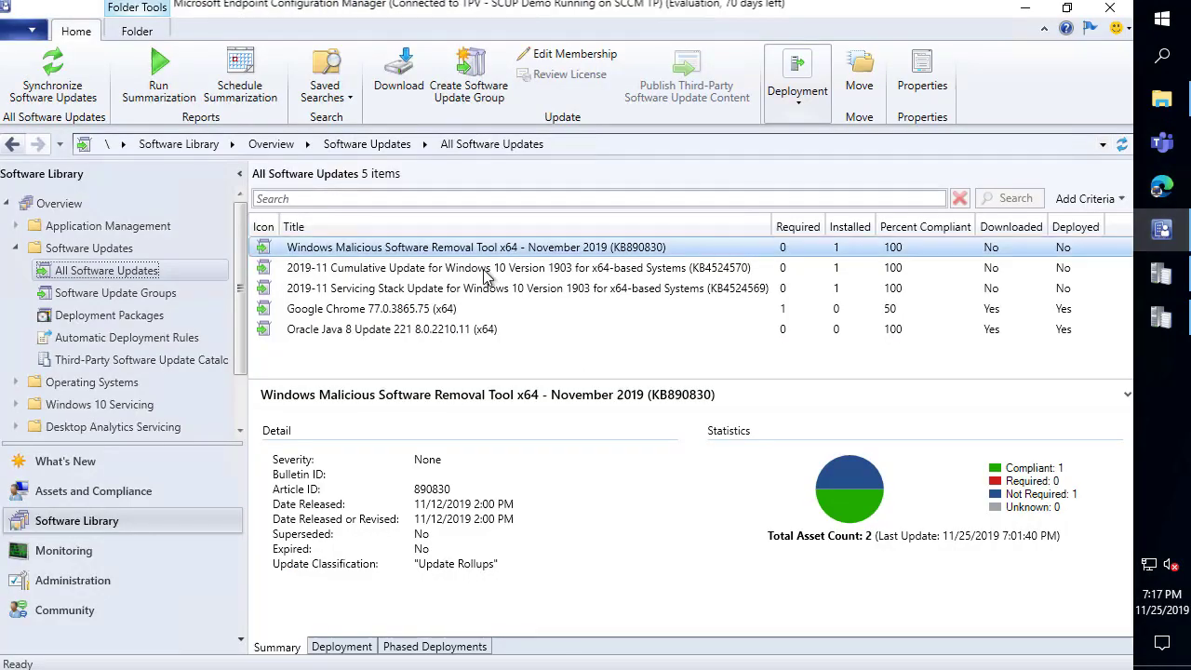
- Reopen the site's Software Update Point component properties, collapse Microsoft in the Products list and check the remaining categories
click(73, 579)
click(146, 319)
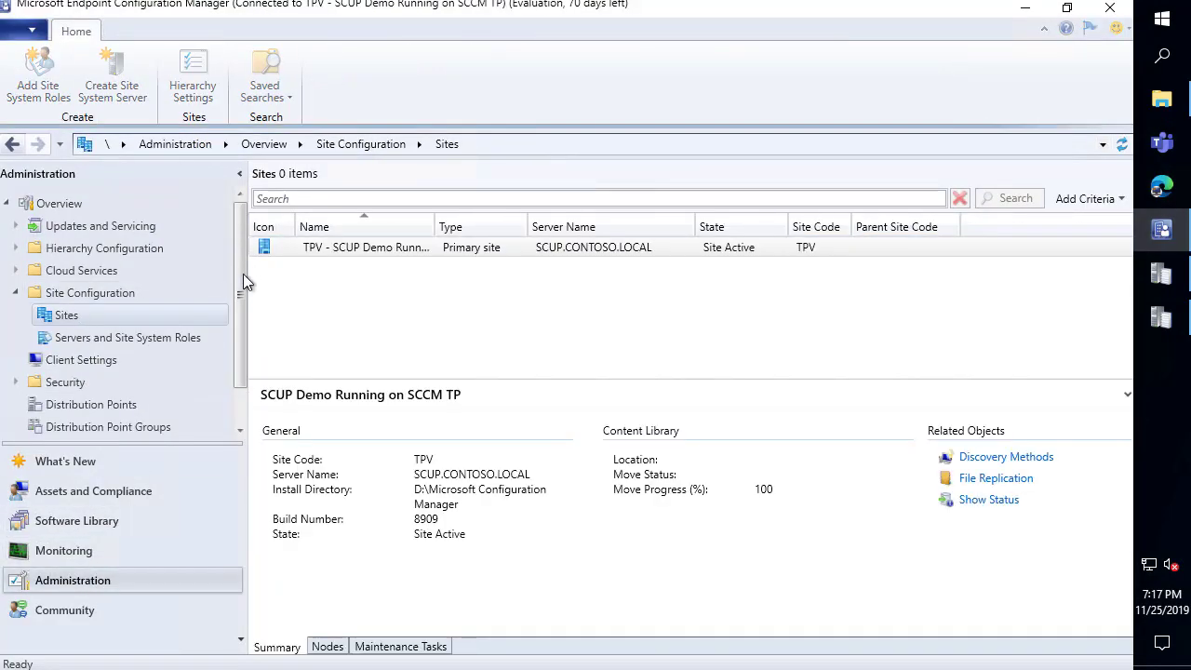
click(317, 246)
right_click(317, 248)
mouse_move(227, 487)
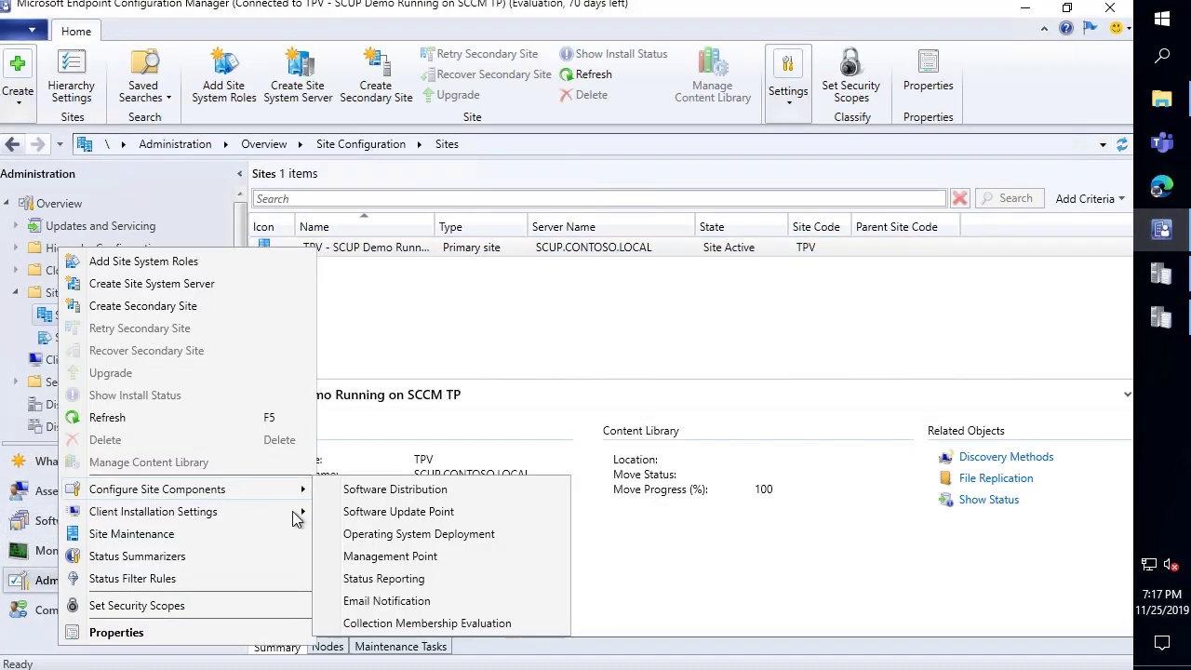
click(412, 511)
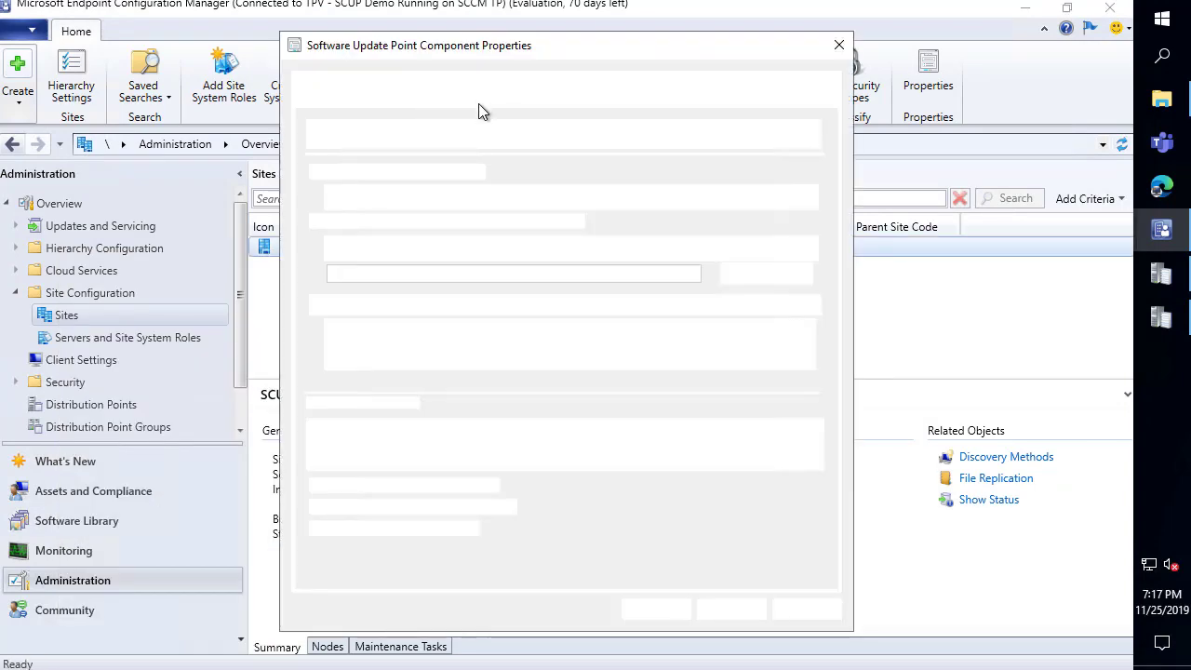
click(524, 99)
click(339, 188)
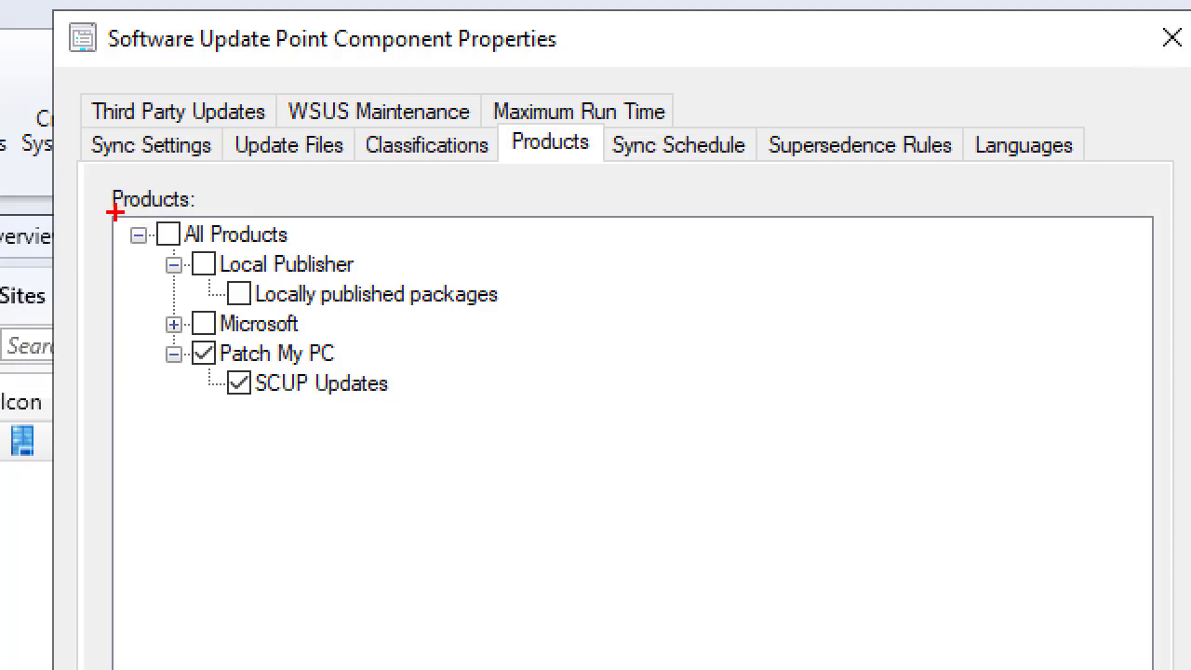
mouse_move(114, 216)
mouse_down()
mouse_move(465, 367)
mouse_move(539, 418)
mouse_move(565, 417)
mouse_up()
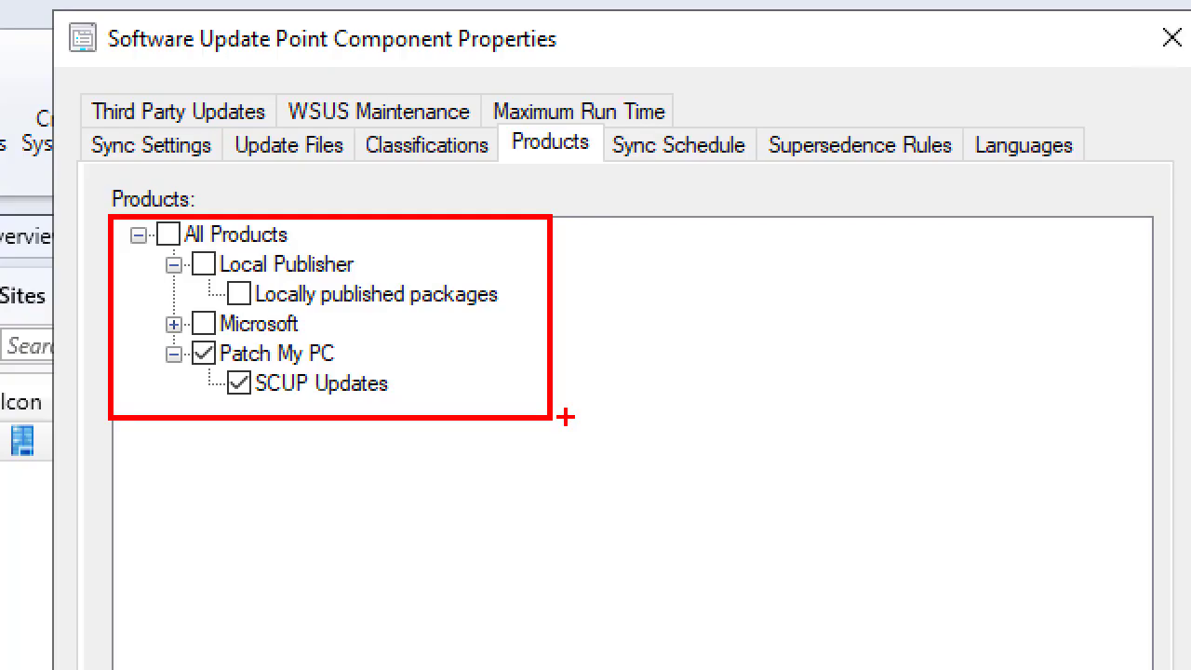
key(Escape)
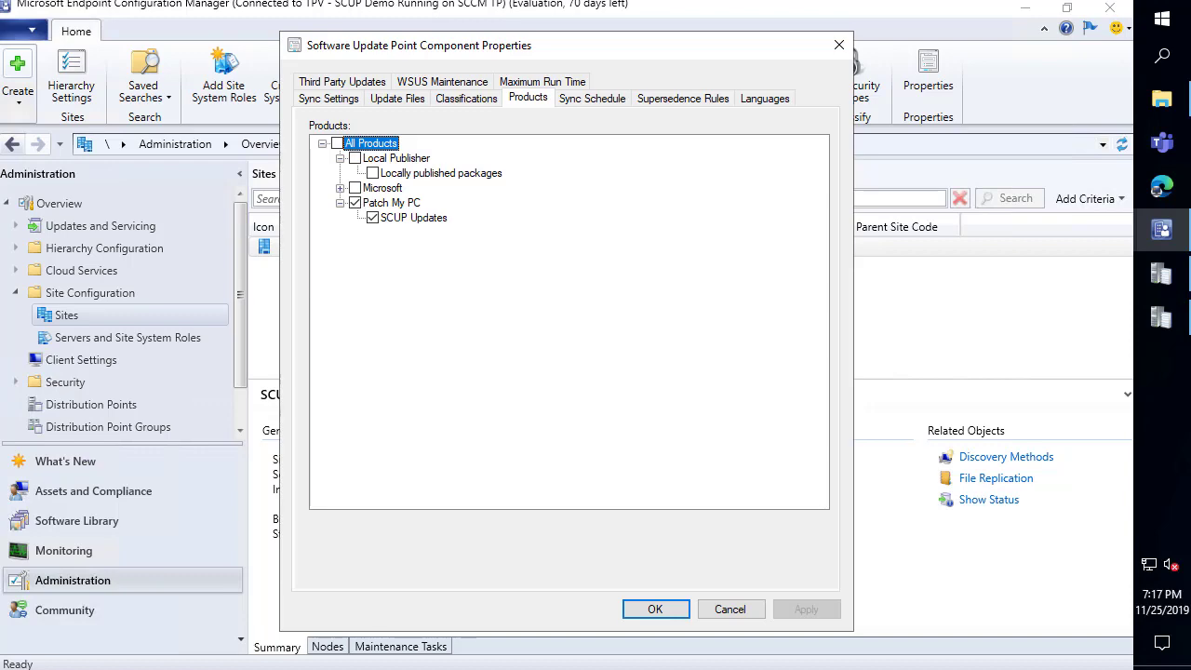
- Check the latest entries at the end of WCM.log against the refreshed product list
click(1161, 275)
click(515, 363)
key(End)
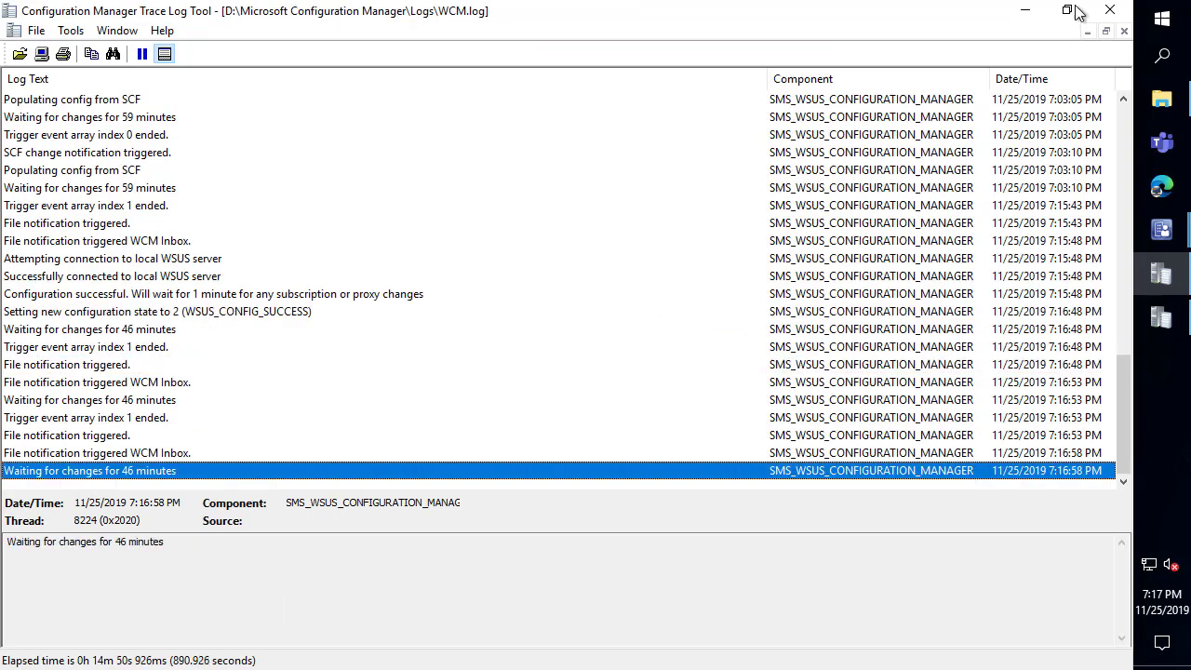
click(1027, 13)
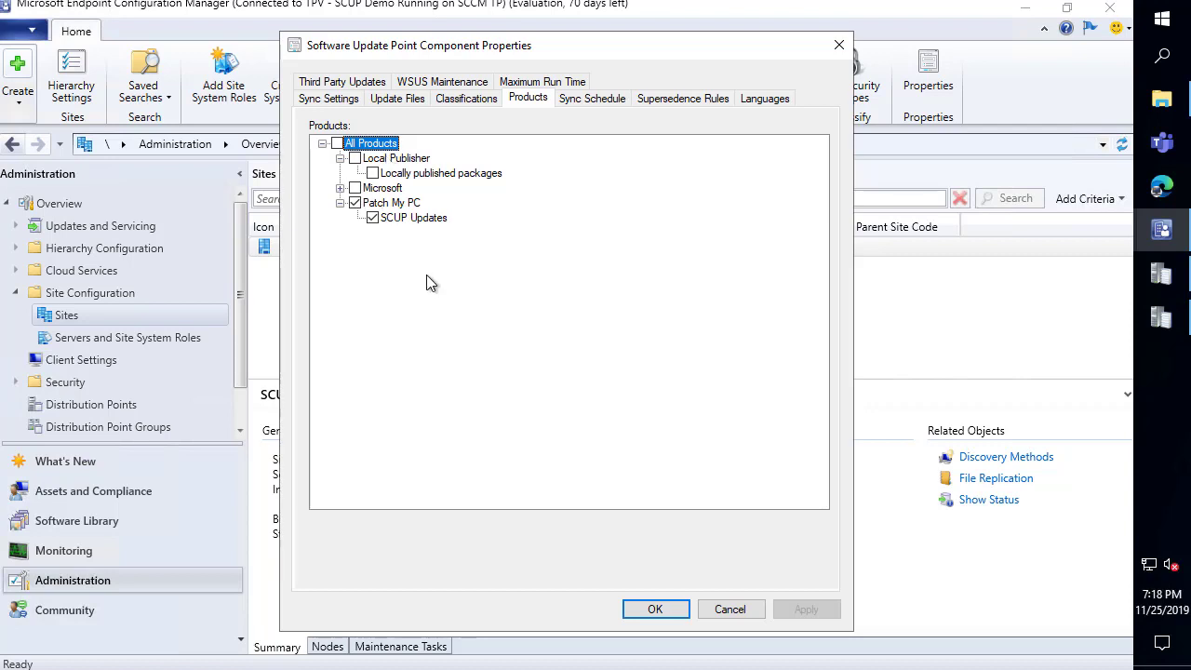
click(1163, 272)
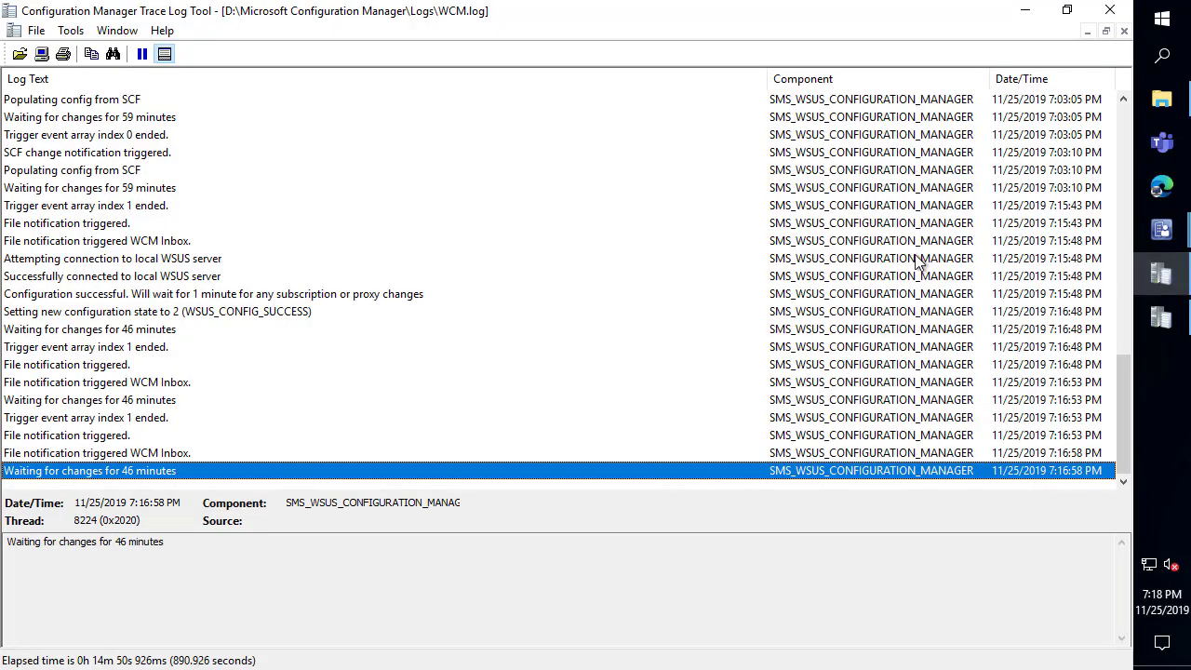